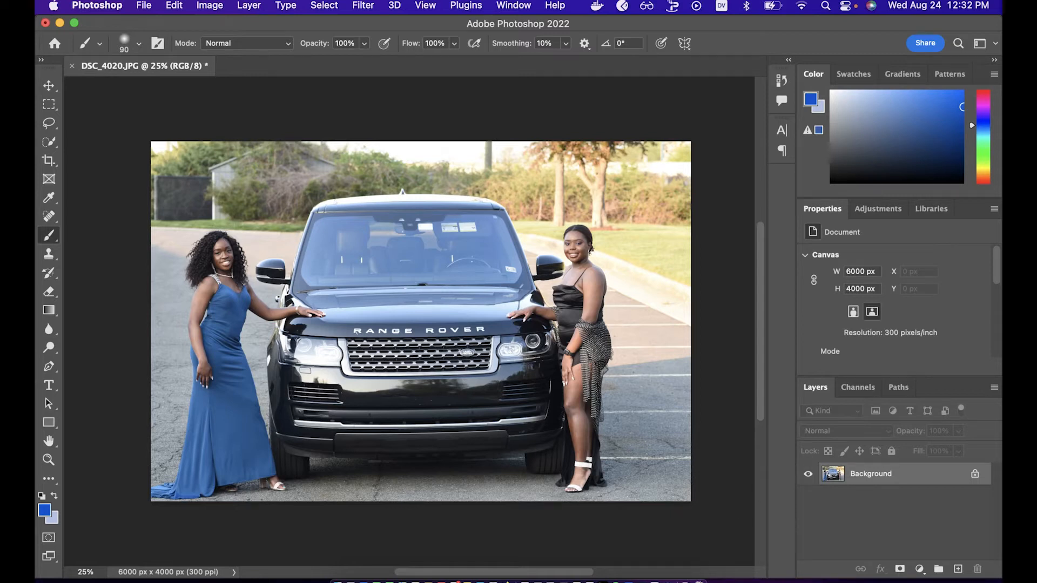
pyautogui.hscroll(-2, 427, 322)
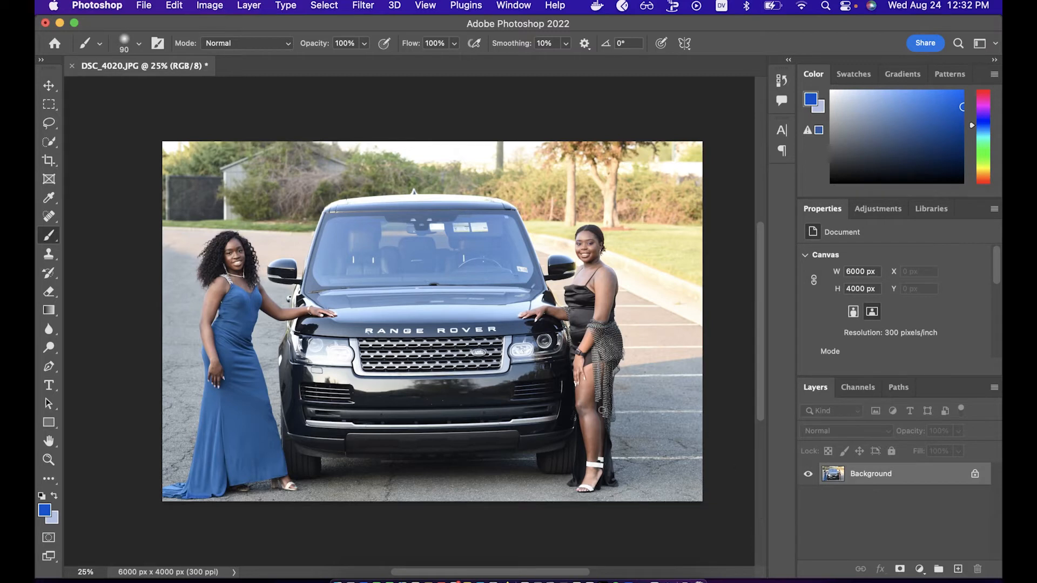
pyautogui.press('c')
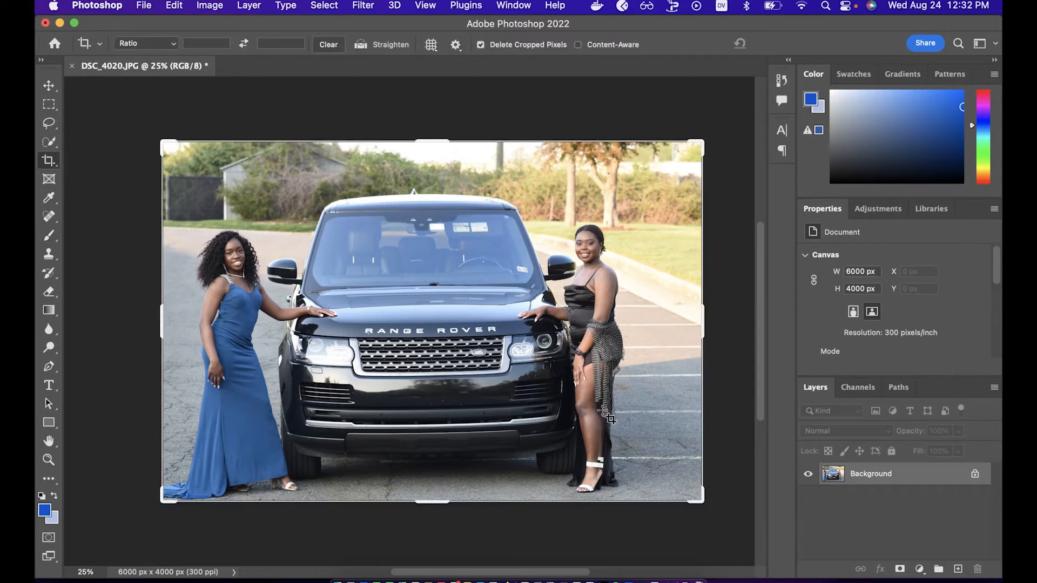
pyautogui.moveTo(703, 327); pyautogui.dragTo(674, 321)
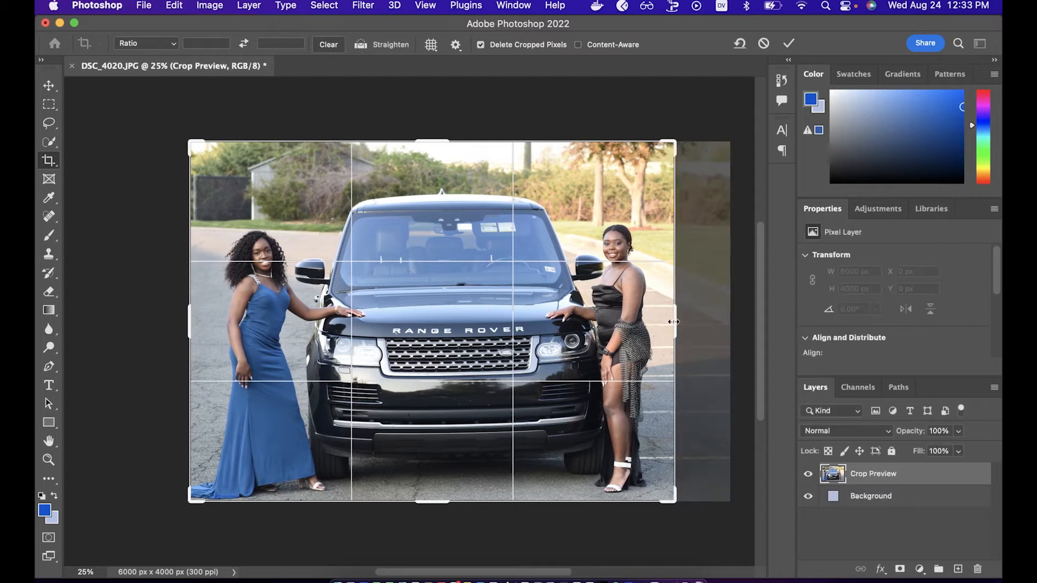
pyautogui.press('Return')
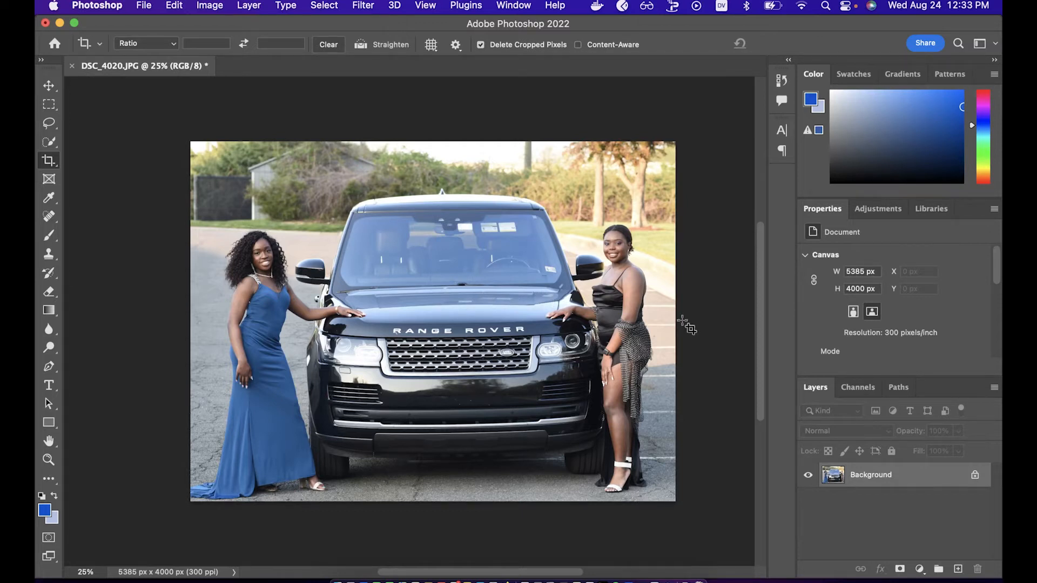
pyautogui.press('super+z')
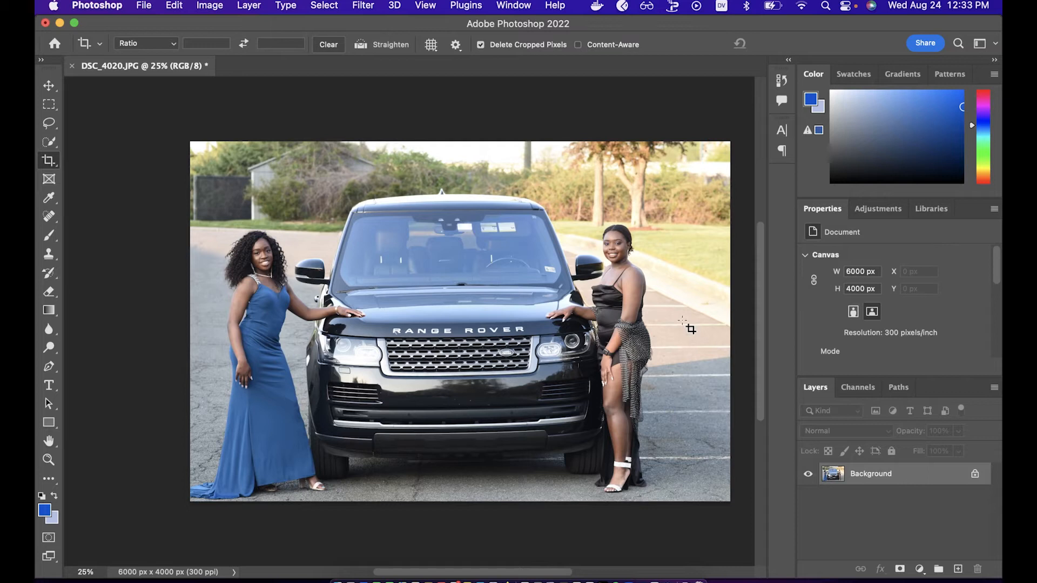
# Crop the photo from its right edge, reducing the canvas width to about 5525 px
pyautogui.moveTo(729, 327); pyautogui.dragTo(659, 327)
pyautogui.press('super+z')
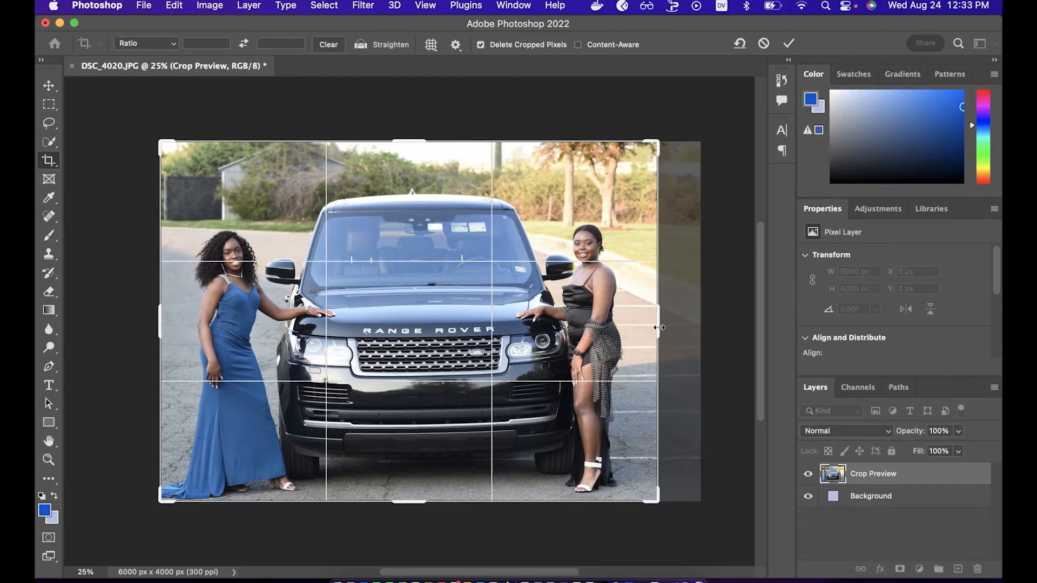
pyautogui.press('Return')
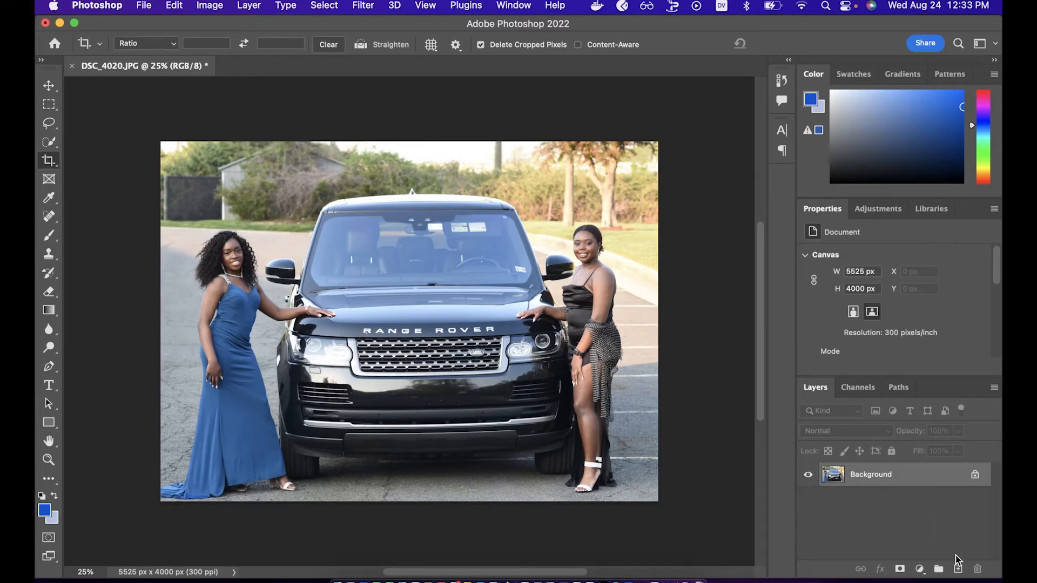
# Add an empty layer above the background and activate the Spot Healing Brush tool
pyautogui.click(958, 568)
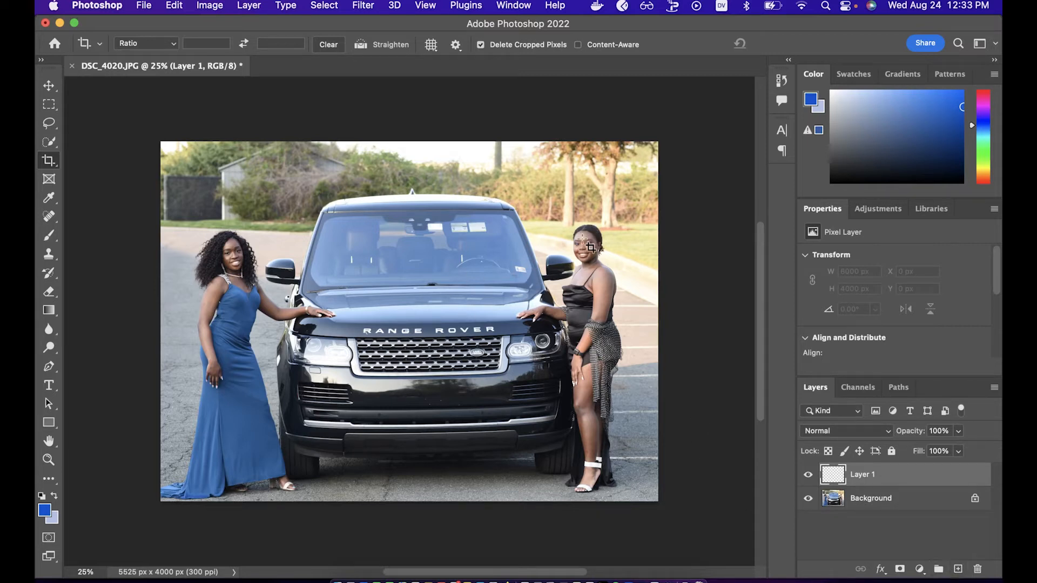
pyautogui.scroll(5, 581, 239)
pyautogui.hscroll(5, 589, 245)
pyautogui.press('j')
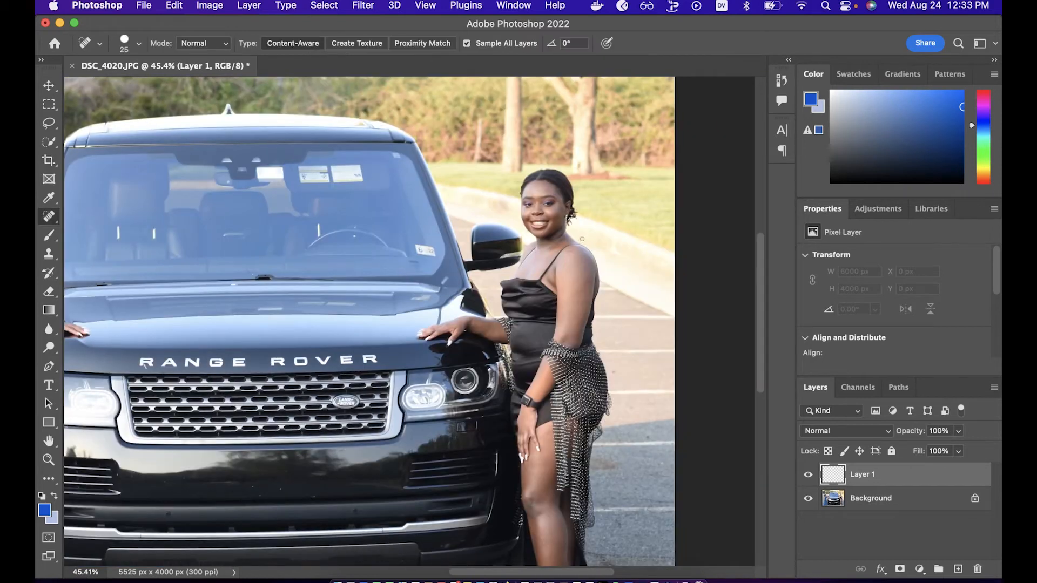
pyautogui.rightClick(48, 216)
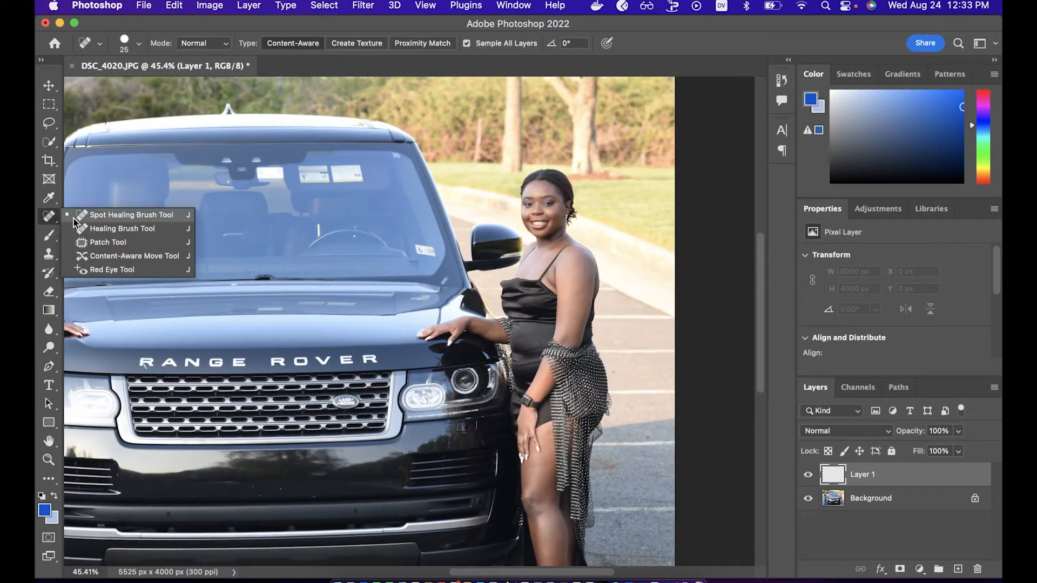
pyautogui.click(74, 219)
# Heal the skin marks on the shoulder and upper arm of the woman in the black dress
pyautogui.scroll(2, 424, 334)
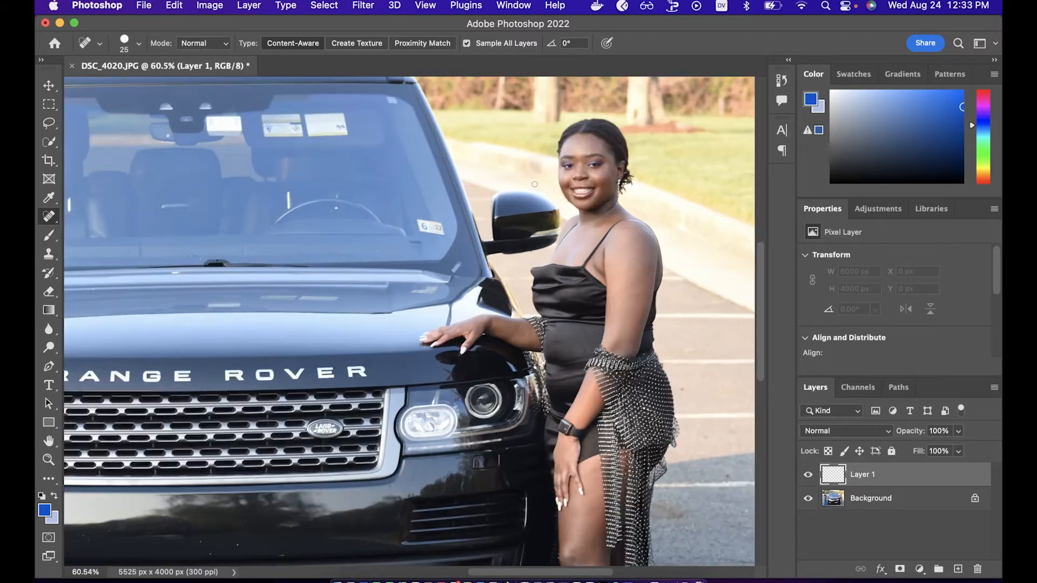
pyautogui.scroll(3, 534, 184)
pyautogui.scroll(5, 534, 184)
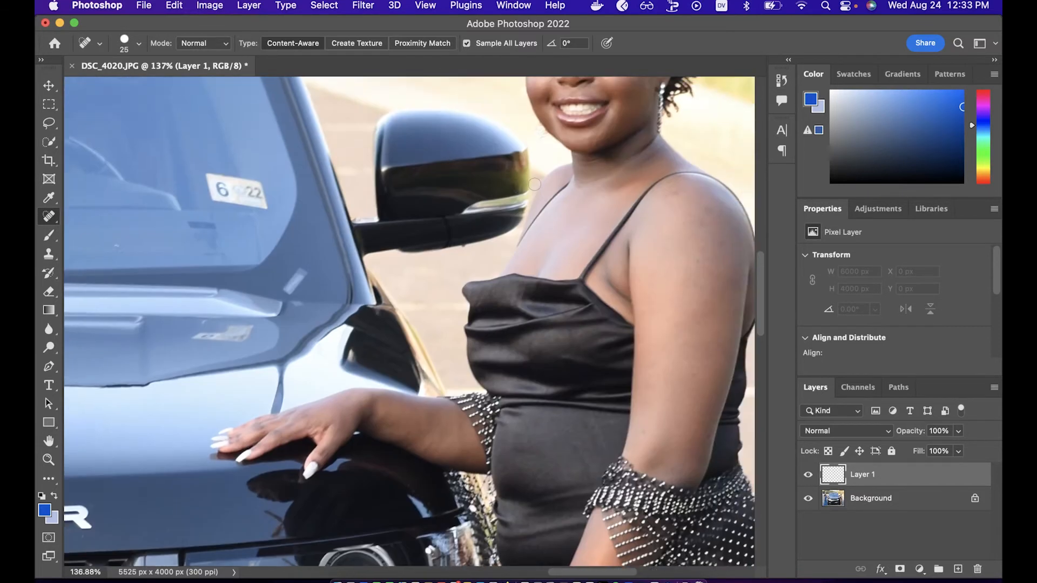
pyautogui.hscroll(3, 535, 184)
pyautogui.scroll(-1, 535, 184)
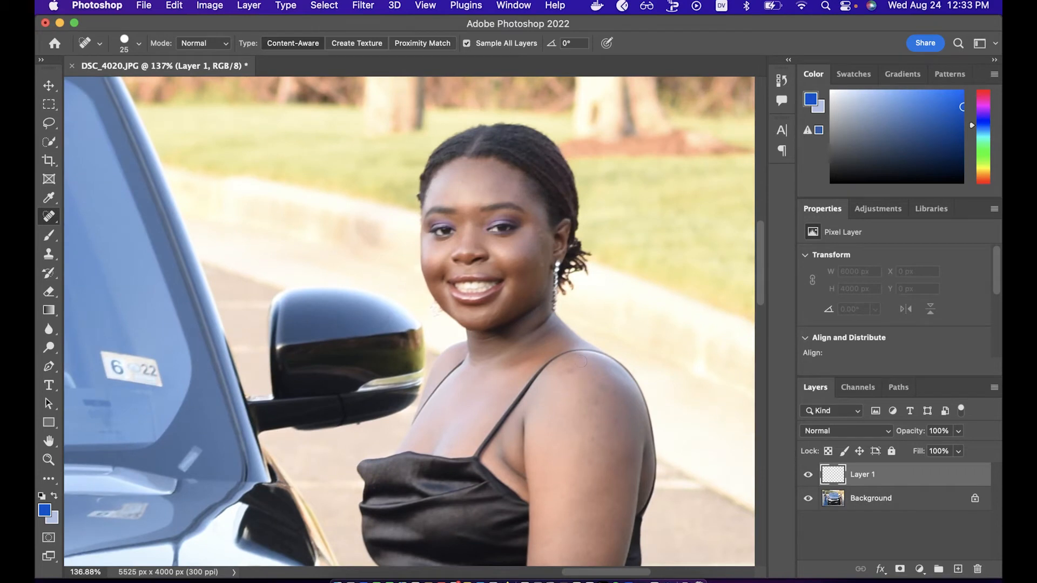
pyautogui.click(569, 372)
pyautogui.click(586, 395)
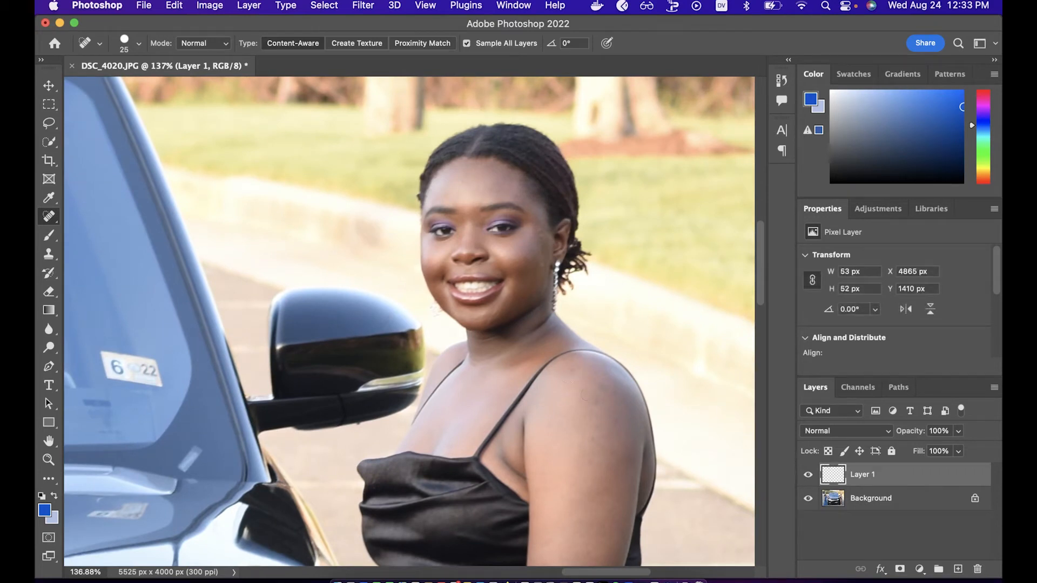
pyautogui.click(596, 400)
pyautogui.click(573, 373)
pyautogui.click(597, 375)
pyautogui.moveTo(609, 379); pyautogui.dragTo(592, 453)
# Heal the blemishes on the forehead and cheeks of the woman in the black dress
pyautogui.click(478, 177)
pyautogui.click(452, 179)
pyautogui.moveTo(458, 186); pyautogui.dragTo(468, 186)
pyautogui.click(541, 230)
pyautogui.click(540, 265)
pyautogui.click(432, 273)
pyautogui.press('super+z')
pyautogui.click(432, 255)
# Heal the blemishes on the forehead and cheek of the woman in the blue dress
pyautogui.hscroll(-20, 446, 266)
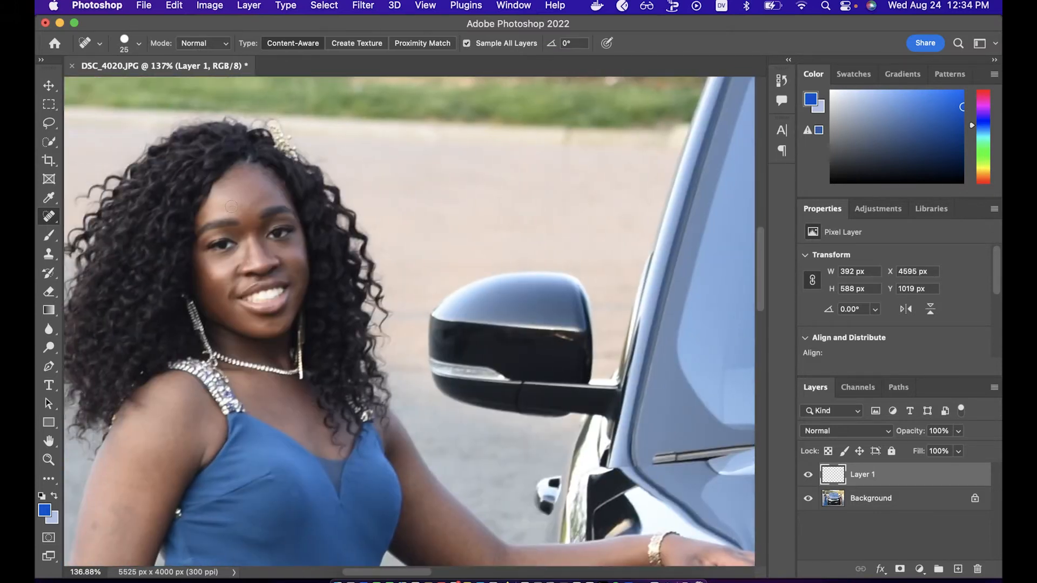
pyautogui.click(232, 206)
pyautogui.click(255, 205)
pyautogui.scroll(5, 236, 203)
pyautogui.hscroll(-10, 236, 204)
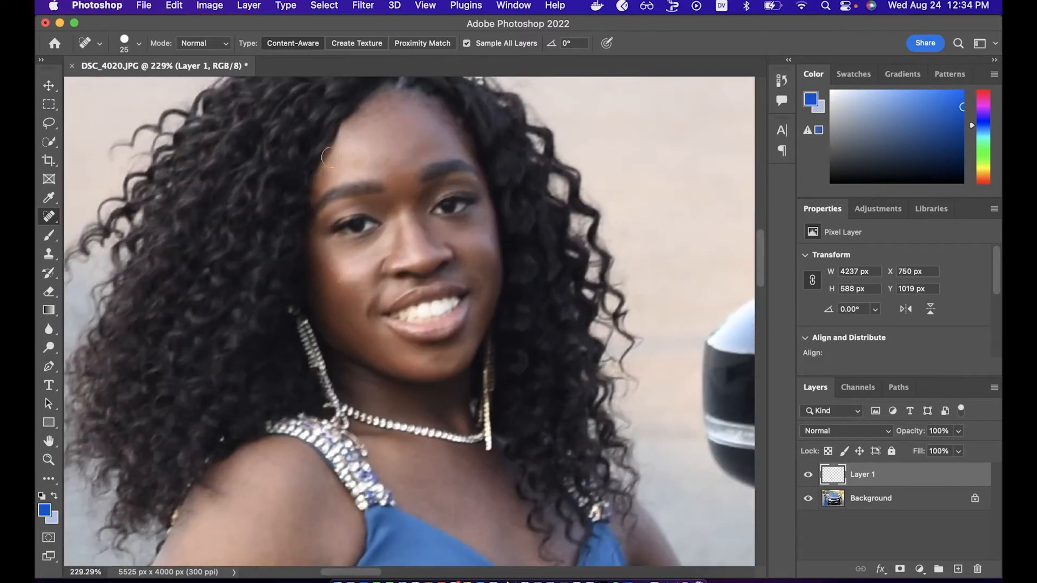
pyautogui.scroll(2, 387, 141)
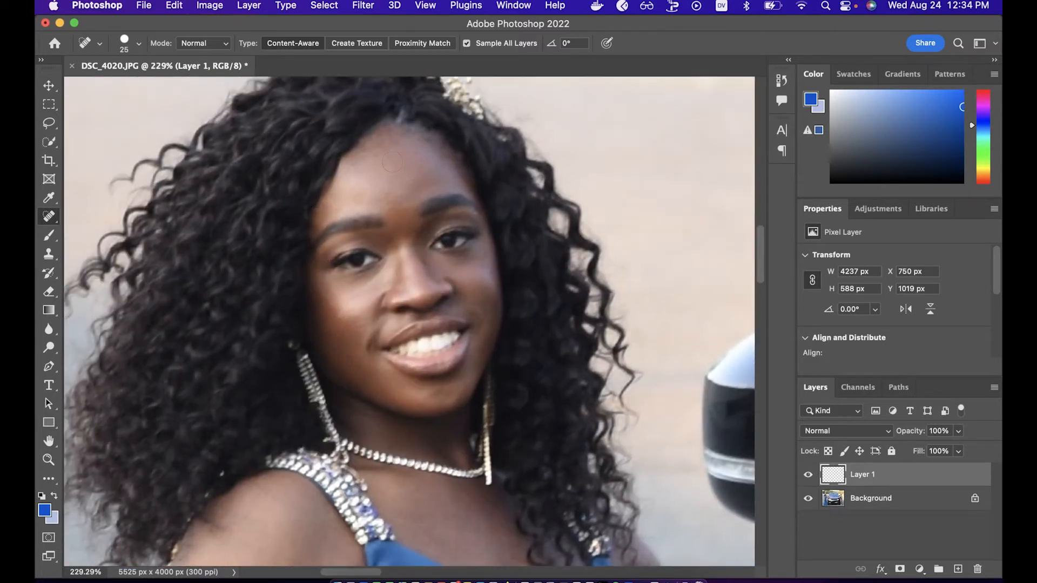
pyautogui.click(371, 155)
pyautogui.click(412, 168)
pyautogui.click(436, 175)
pyautogui.scroll(-1, 409, 277)
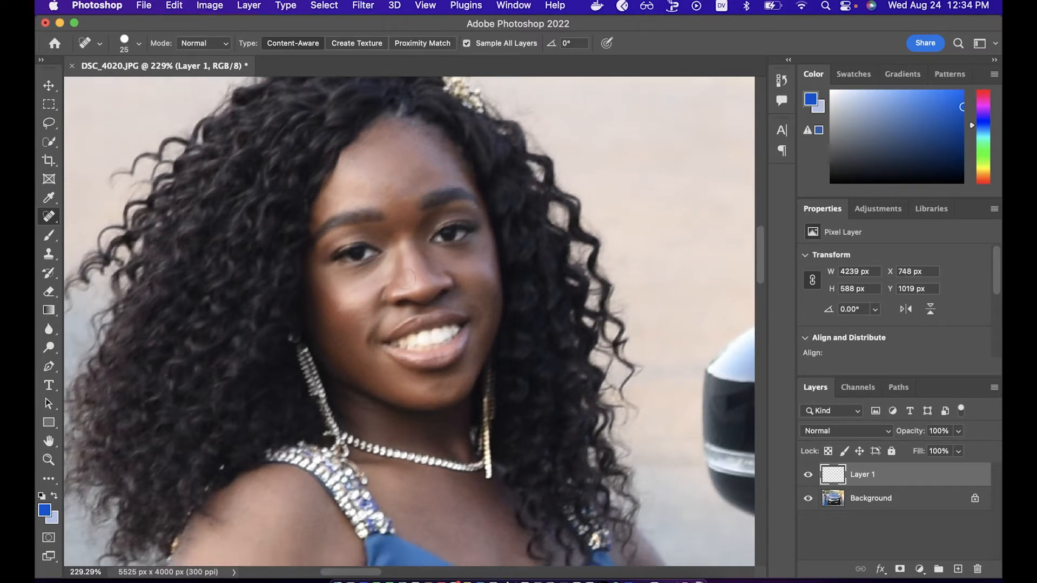
pyautogui.click(341, 305)
pyautogui.click(362, 319)
# Heal the skin marks on the upper arm and chest of the woman in the blue dress
pyautogui.scroll(-10, 424, 384)
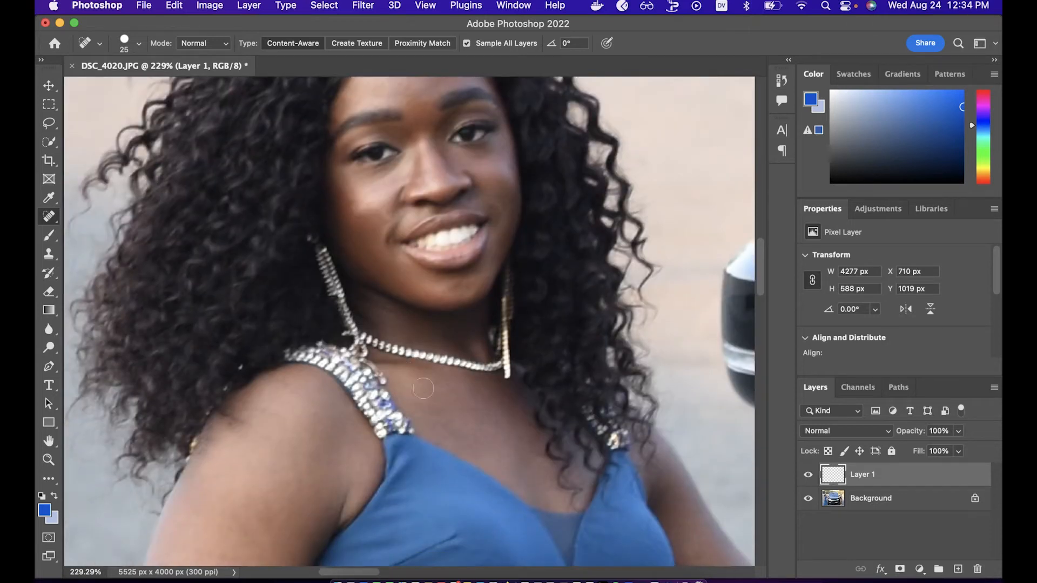
pyautogui.click(234, 429)
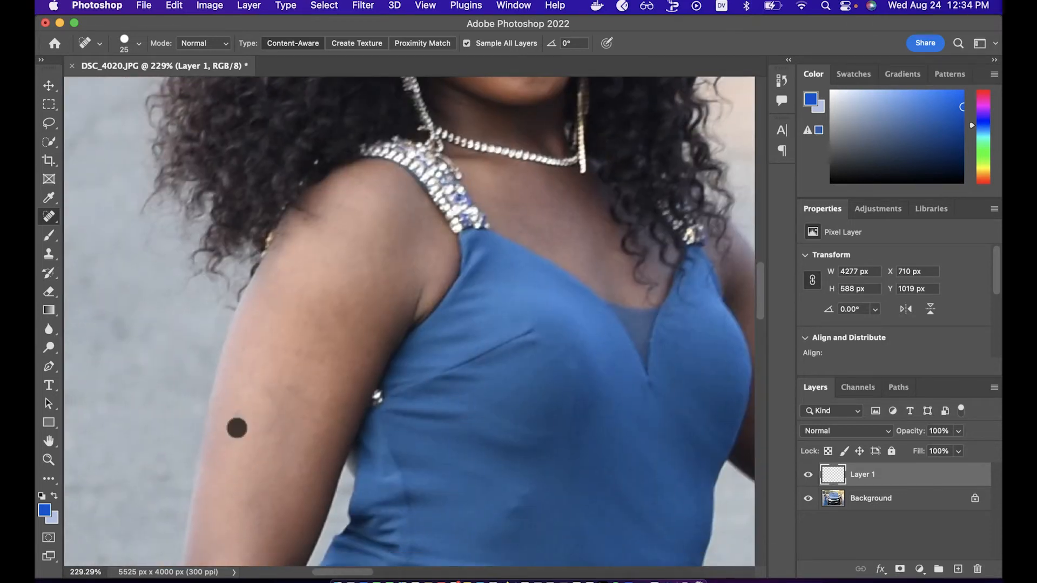
pyautogui.moveTo(273, 437); pyautogui.dragTo(308, 378)
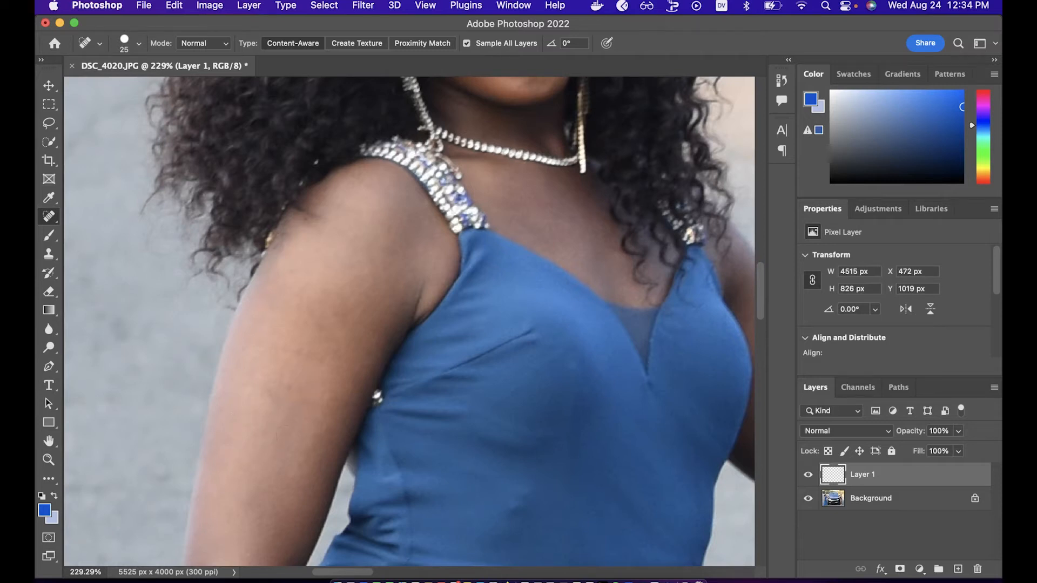
pyautogui.scroll(3, 457, 298)
pyautogui.click(508, 281)
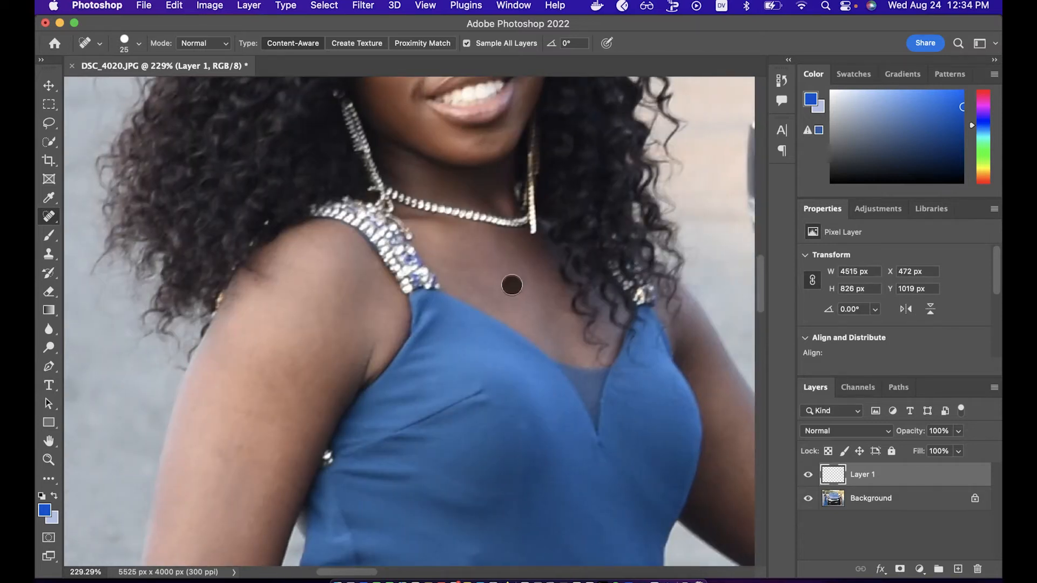
# Reduce the healing brush to 15 px and heal the remaining cheek spots of the woman in blue, comparing with the retouch layer hidden
pyautogui.scroll(7, 508, 280)
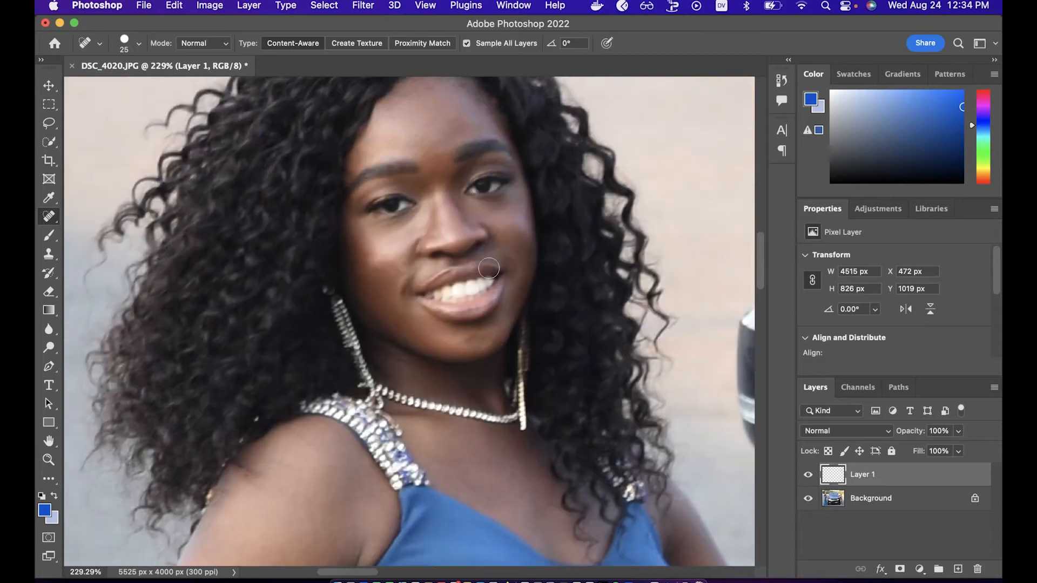
pyautogui.press('[')
pyautogui.press('[')
pyautogui.click(514, 255)
pyautogui.hscroll(3, 509, 281)
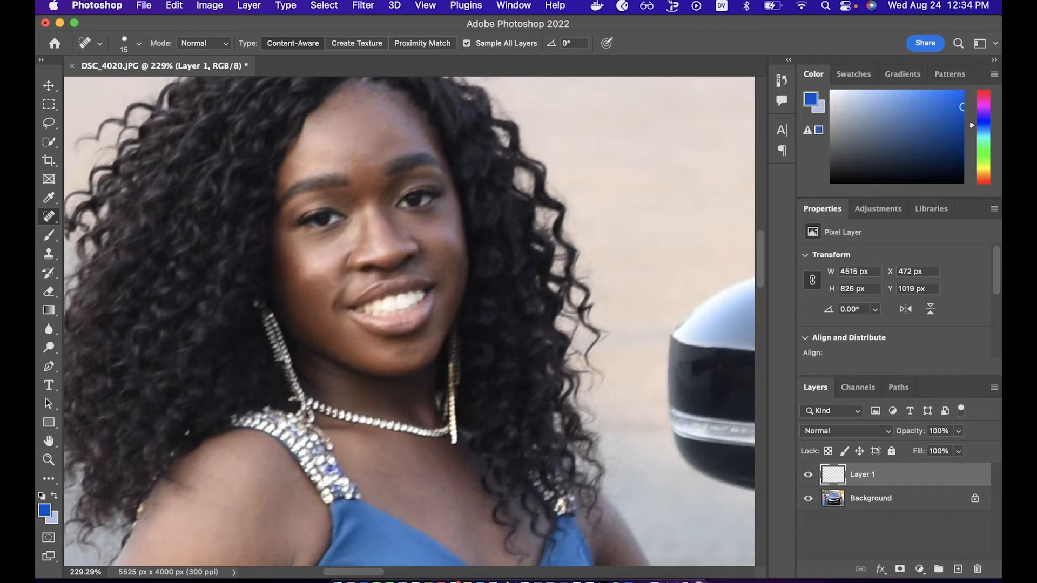
pyautogui.click(809, 476)
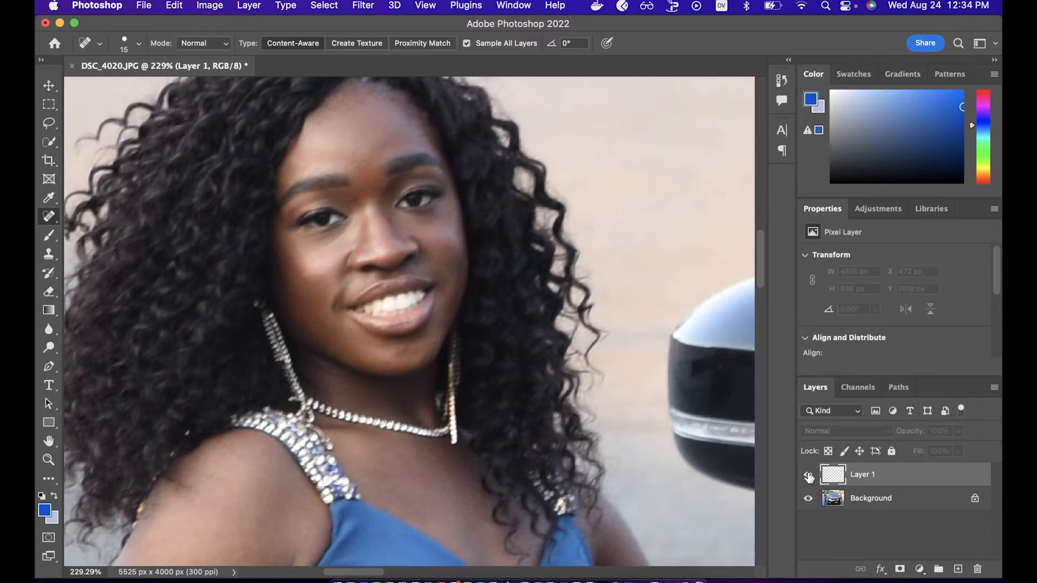
pyautogui.click(808, 476)
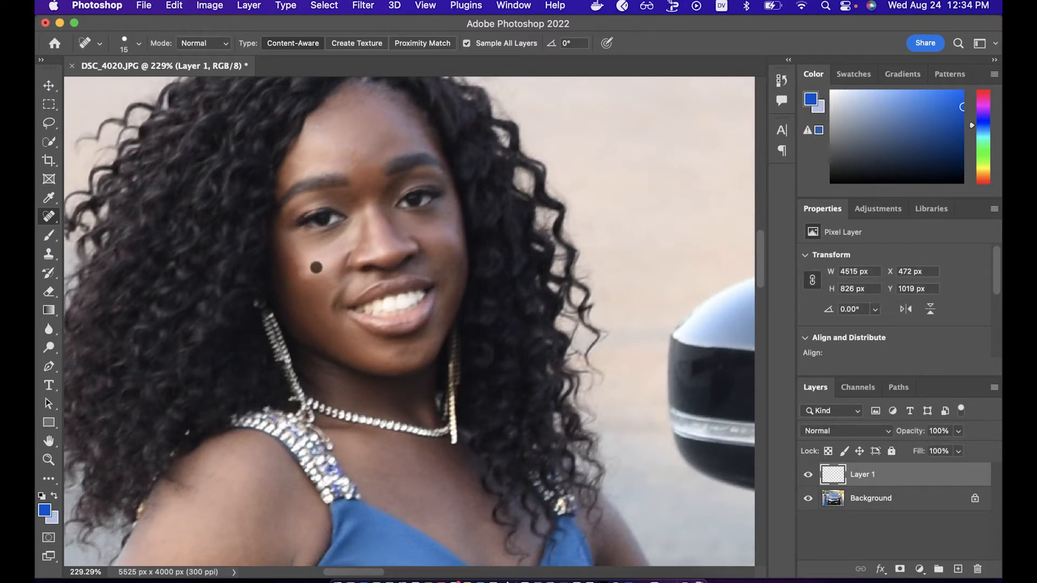
pyautogui.click(316, 267)
# Create a layer group above the retouch layer and name it "dodge and burn"
pyautogui.scroll(-10, 324, 287)
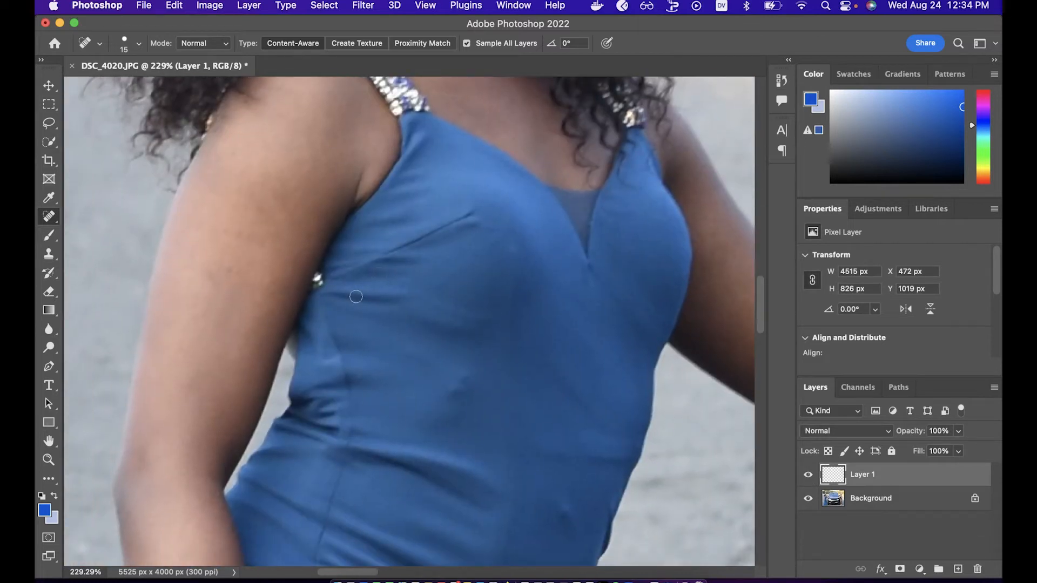
pyautogui.keyDown('alt'); pyautogui.scroll(-6, 355, 296); pyautogui.keyUp('alt')
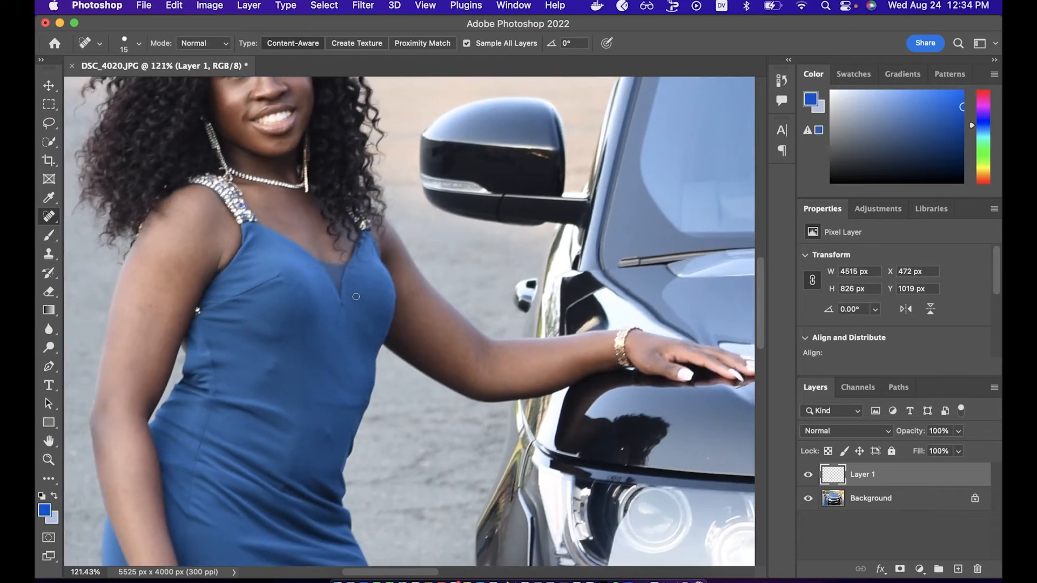
pyautogui.scroll(2, 426, 316)
pyautogui.hscroll(1, 427, 316)
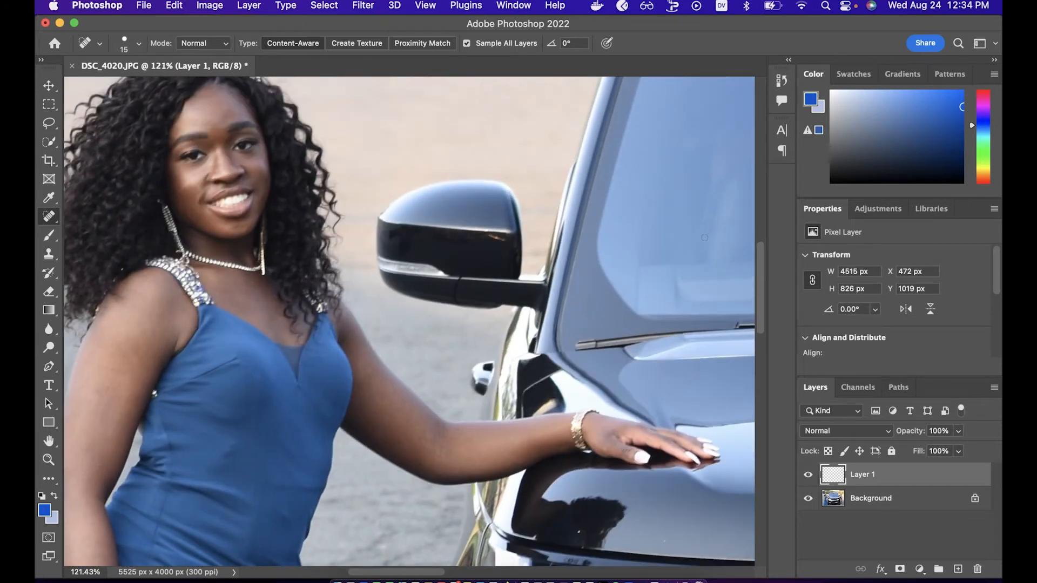
pyautogui.press('super+0')
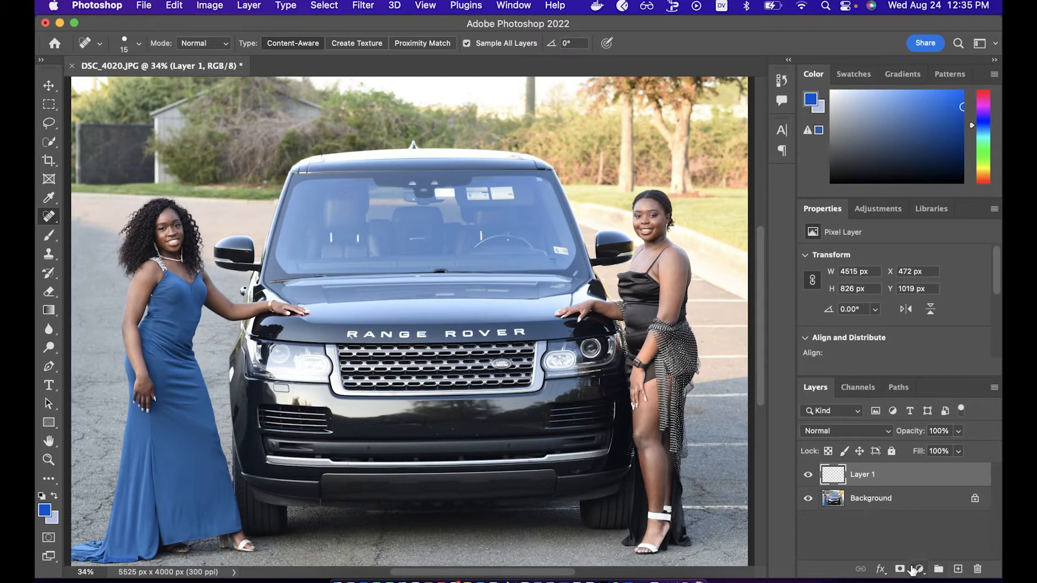
pyautogui.click(939, 569)
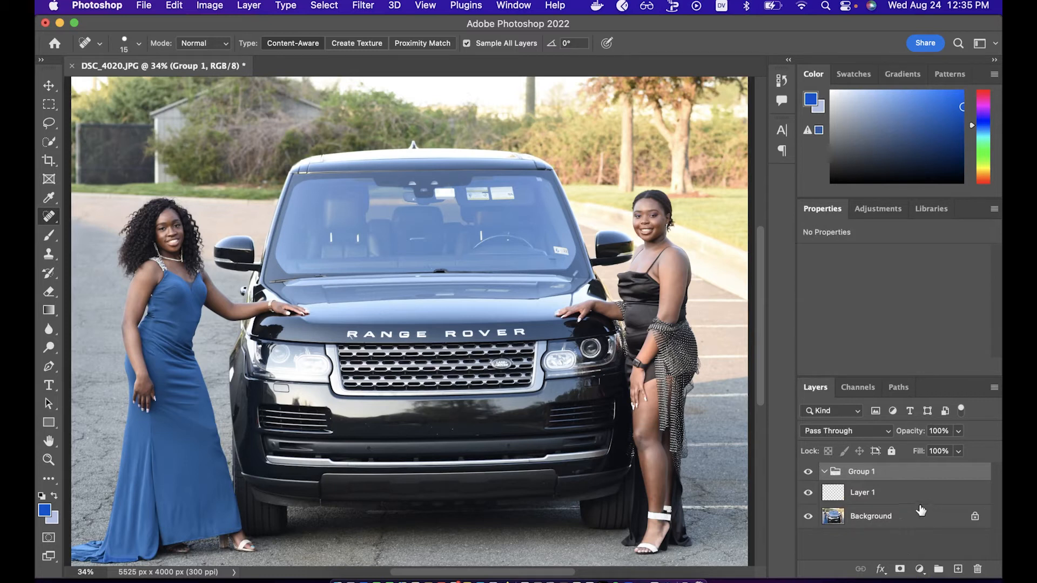
pyautogui.doubleClick(866, 471)
pyautogui.write('dodge and burn')
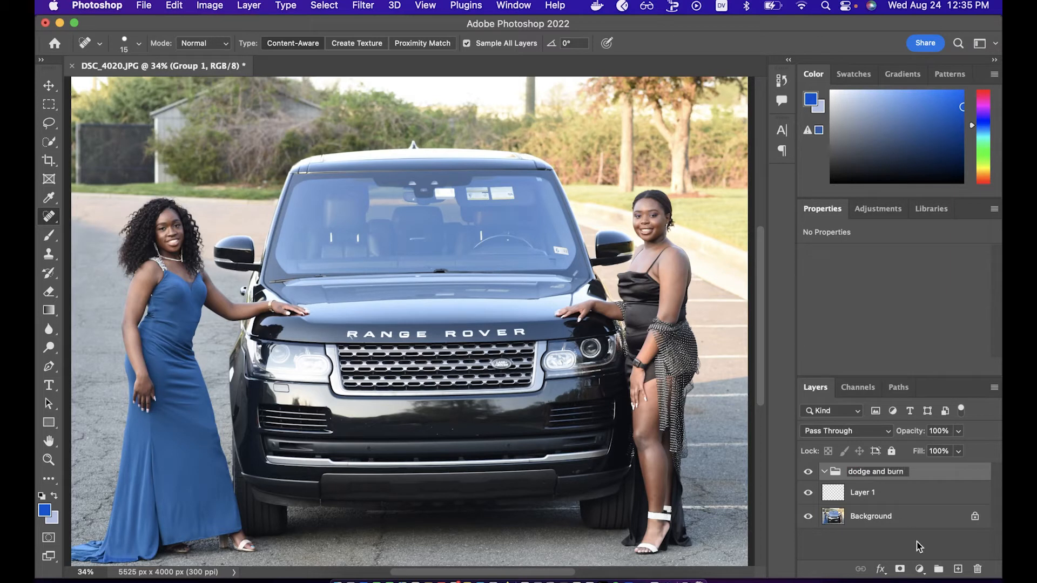
pyautogui.press('Return')
# Add two Curves adjustment layers inside the dodge and burn group
pyautogui.click(919, 569)
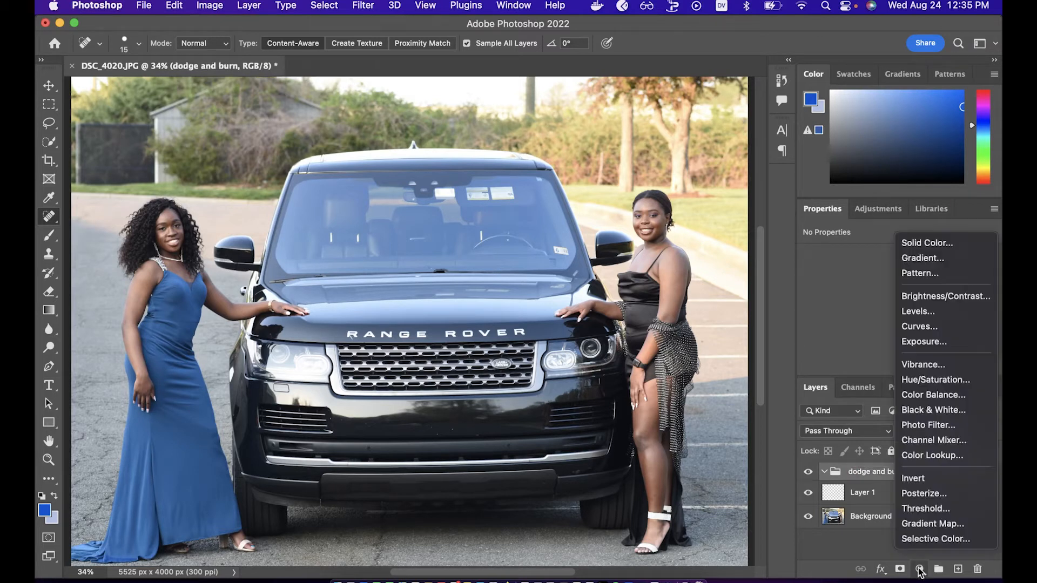
pyautogui.click(931, 327)
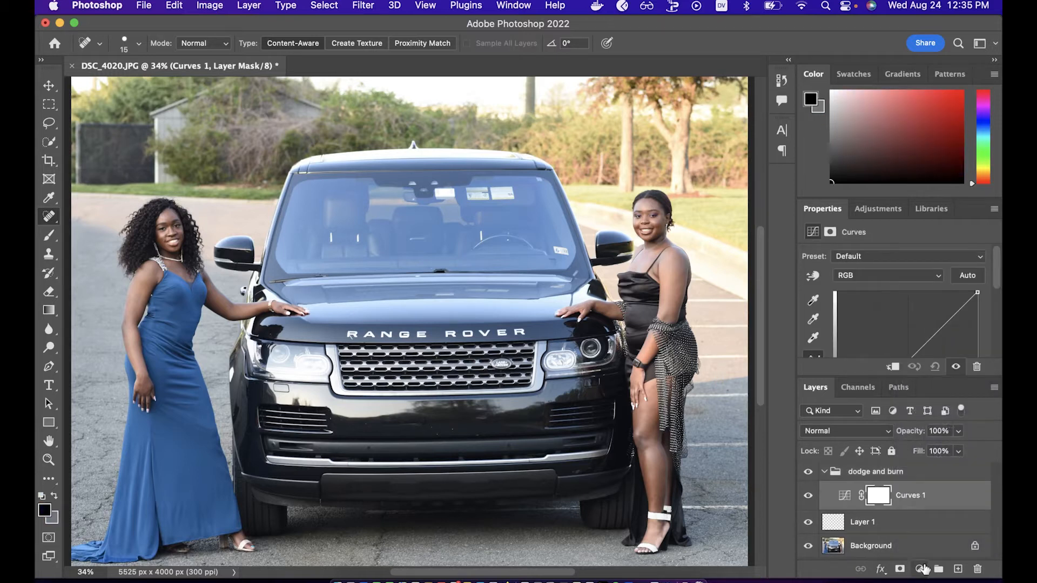
pyautogui.click(921, 569)
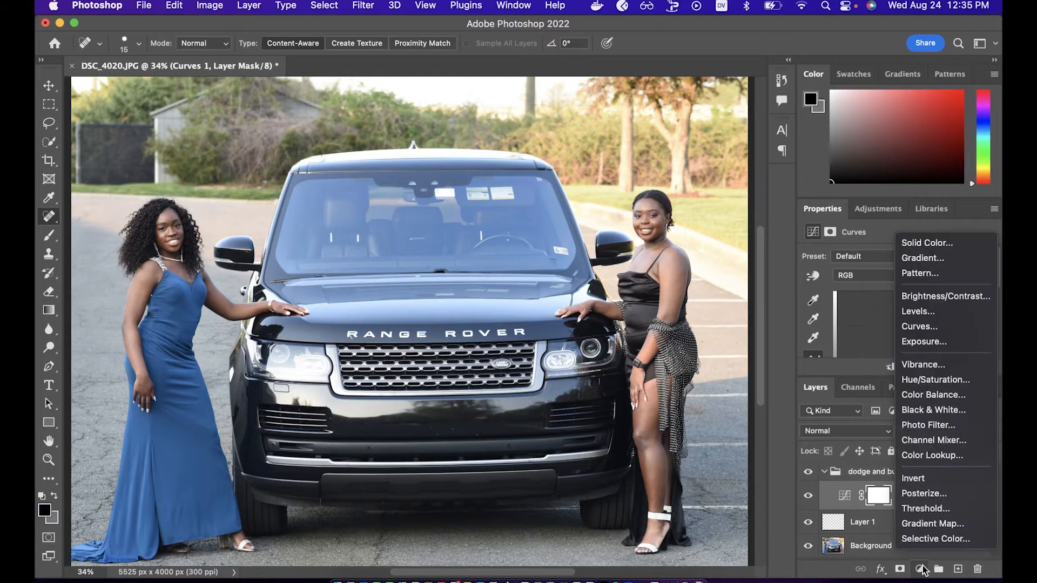
pyautogui.click(953, 331)
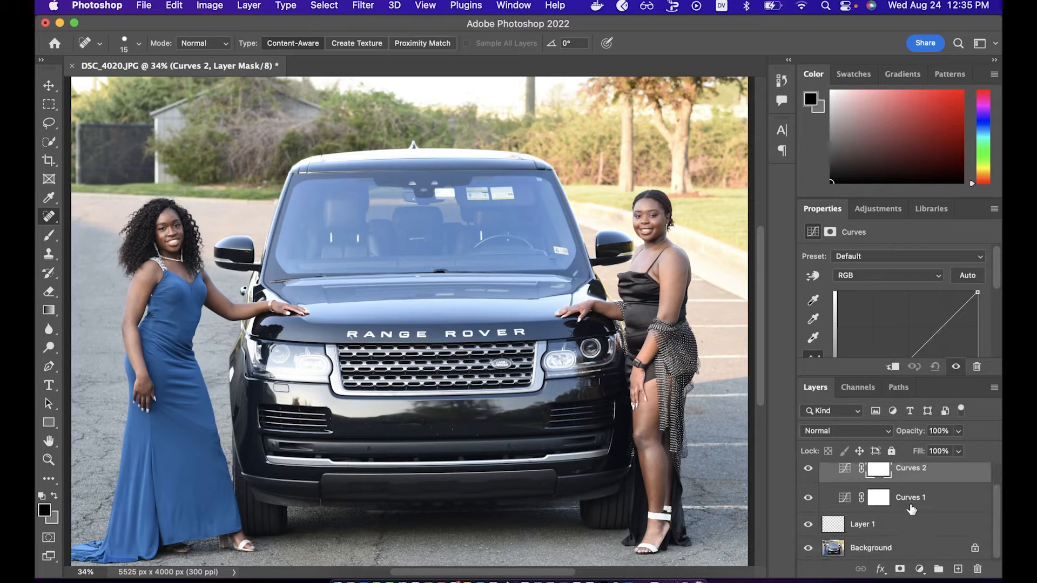
pyautogui.scroll(-3, 907, 329)
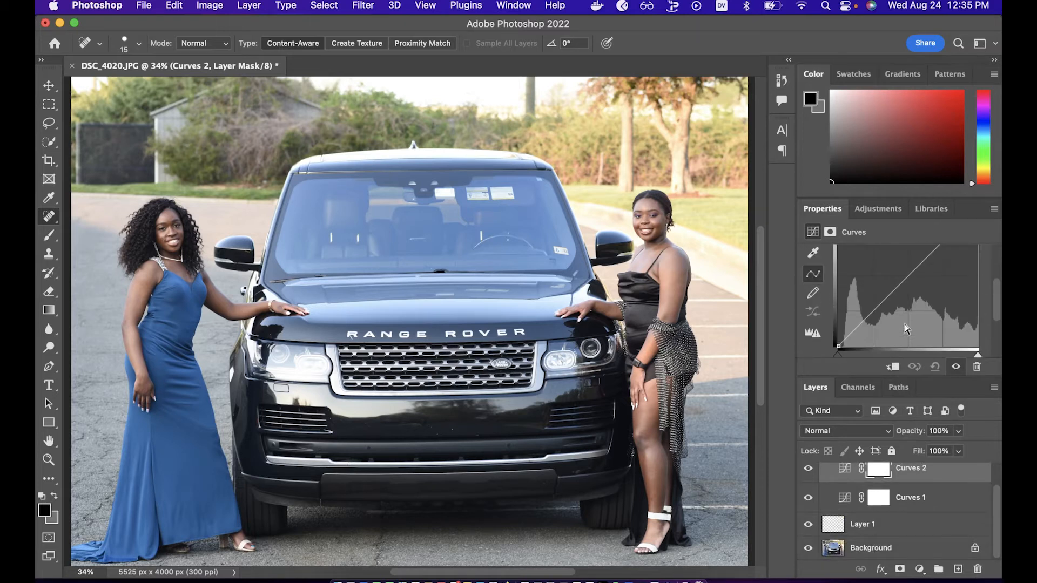
pyautogui.scroll(-3, 902, 324)
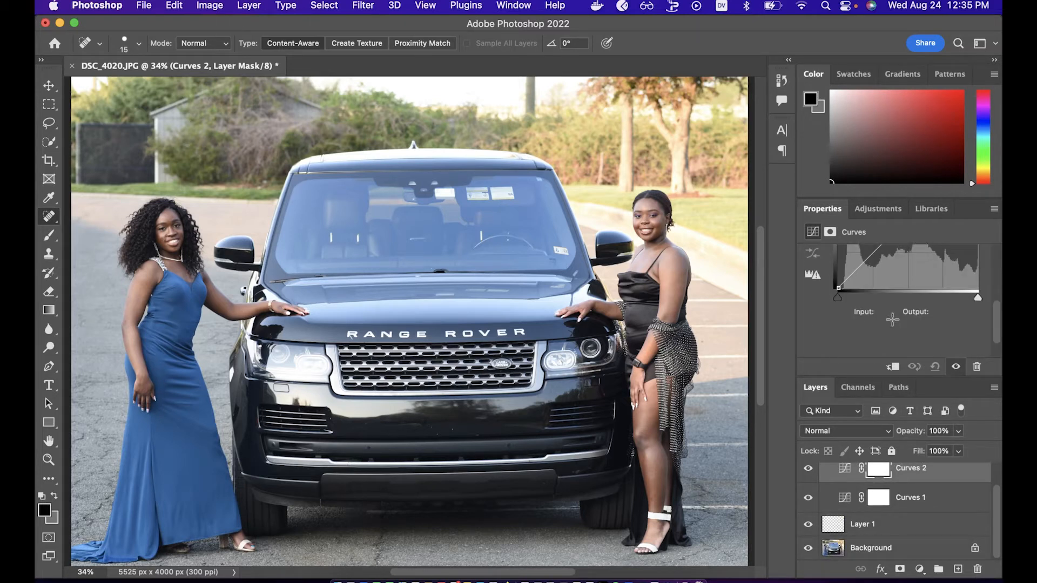
pyautogui.scroll(2, 892, 322)
pyautogui.scroll(1, 892, 324)
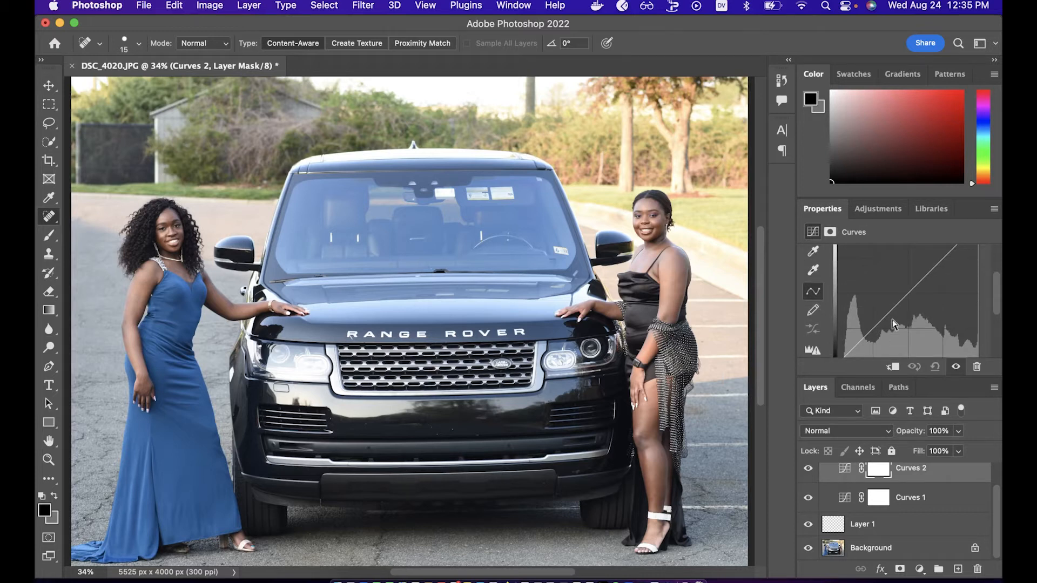
pyautogui.scroll(-1, 902, 309)
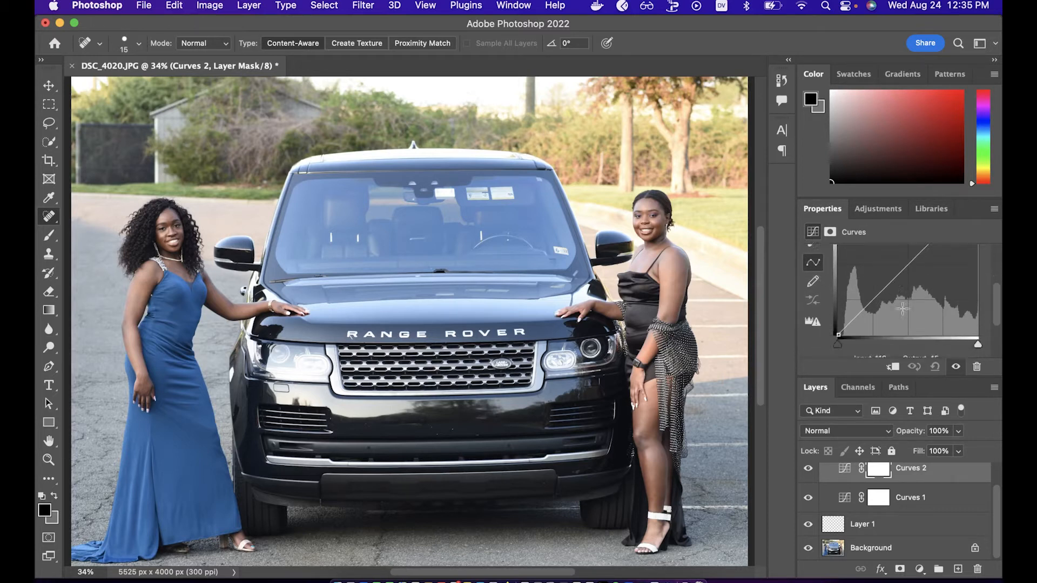
pyautogui.scroll(-1, 893, 411)
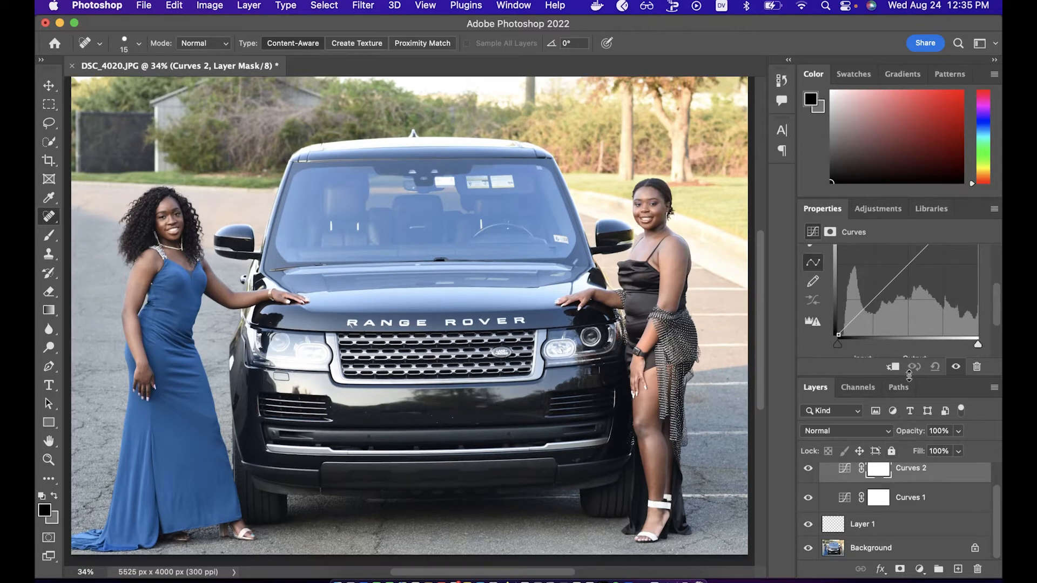
# Rename the upper Curves layer "dodge" and the lower Curves layer "burn"
pyautogui.scroll(1, 901, 510)
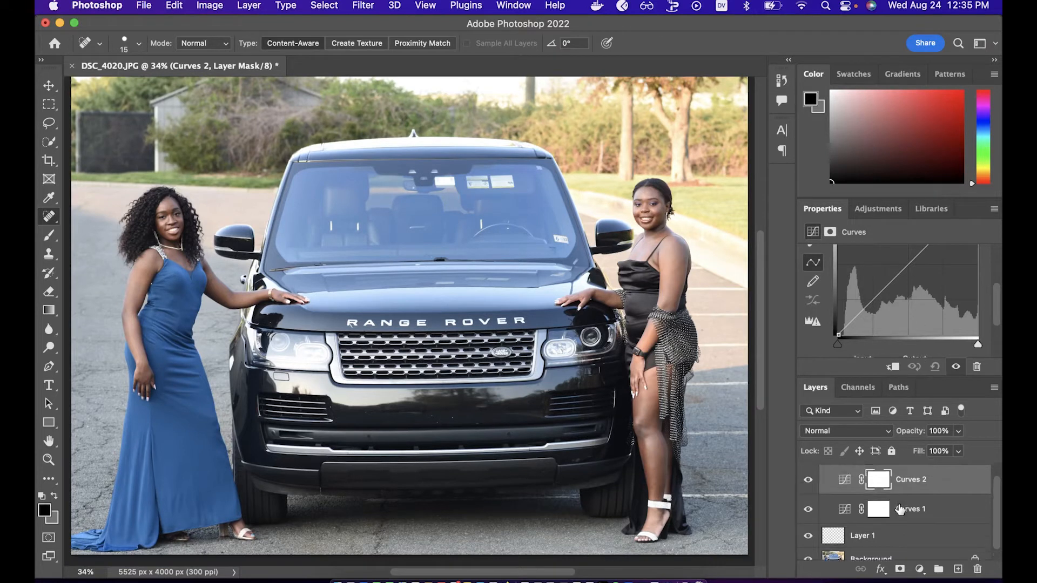
pyautogui.doubleClick(906, 480)
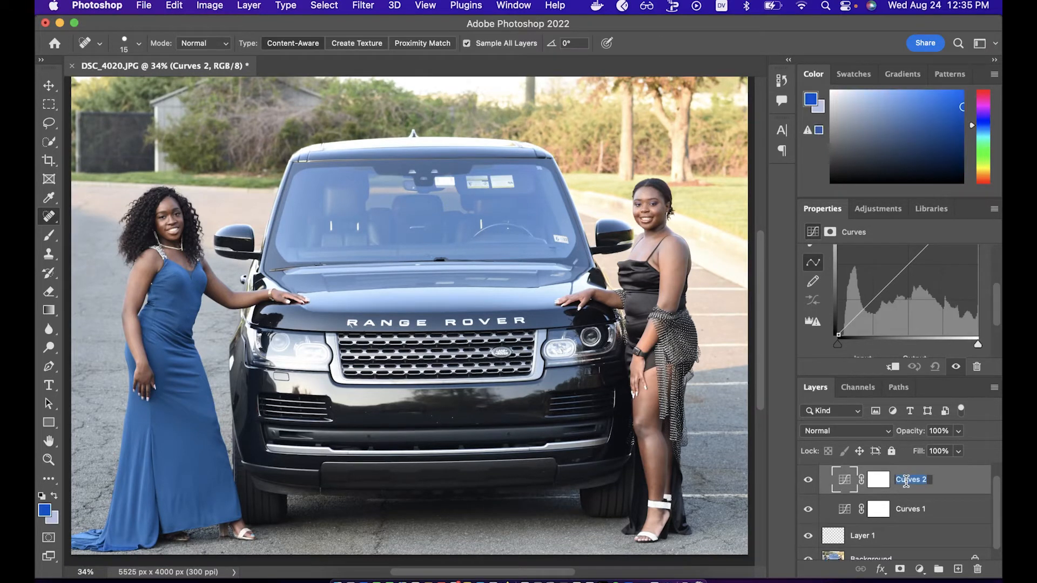
pyautogui.write('dodge')
pyautogui.doubleClick(911, 508)
pyautogui.write('bur')
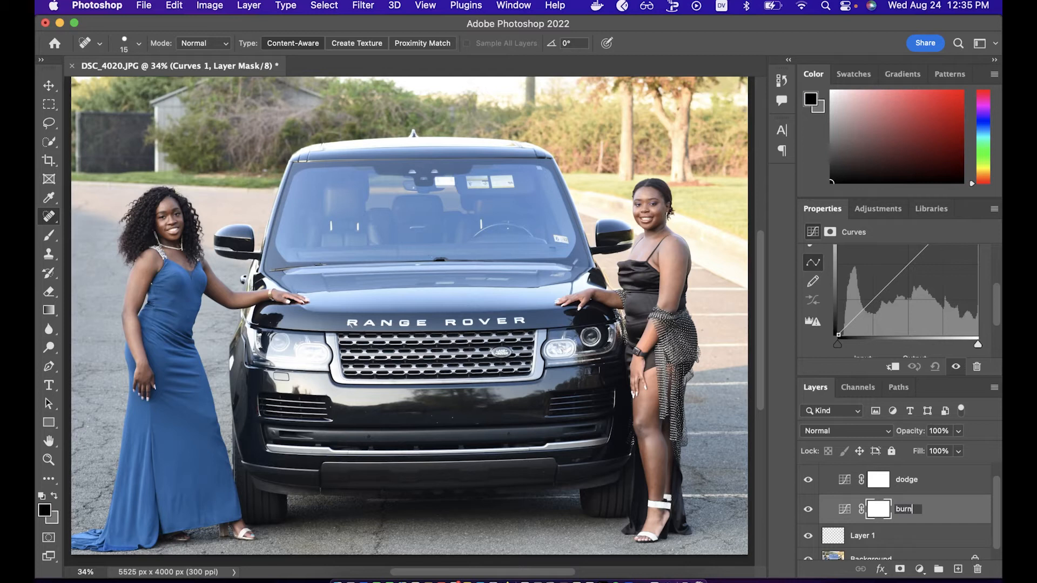
pyautogui.write('n')
pyautogui.press('Return')
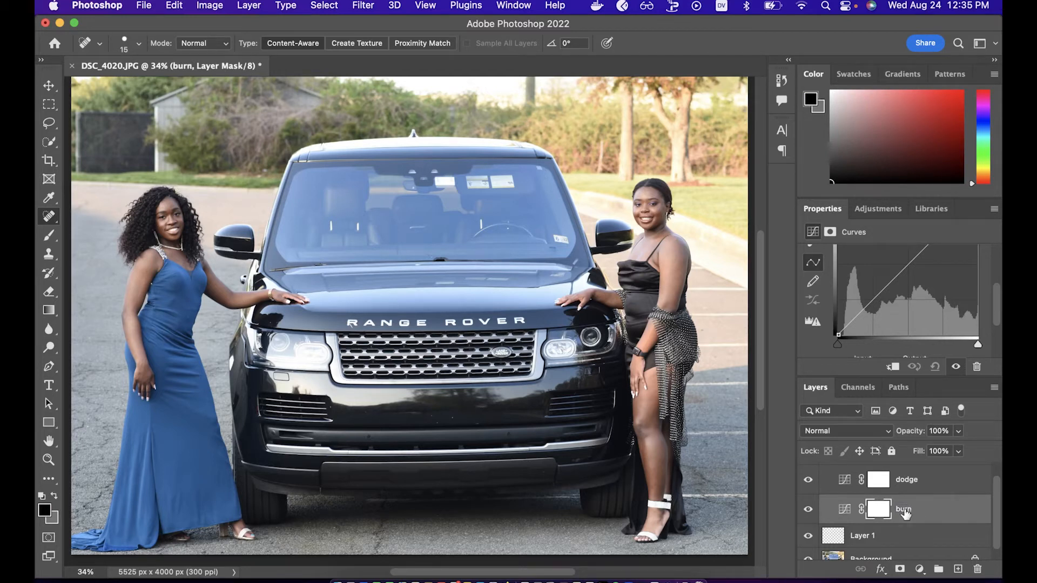
# Invert the layer masks of the burn and dodge layers to black
pyautogui.scroll(-1, 905, 514)
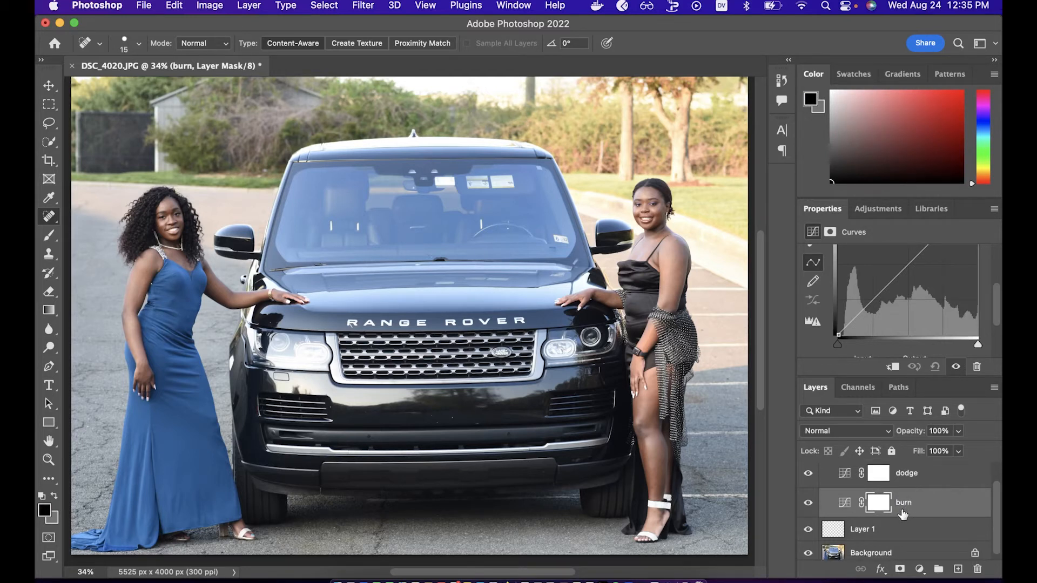
pyautogui.press('super+i')
pyautogui.click(880, 477)
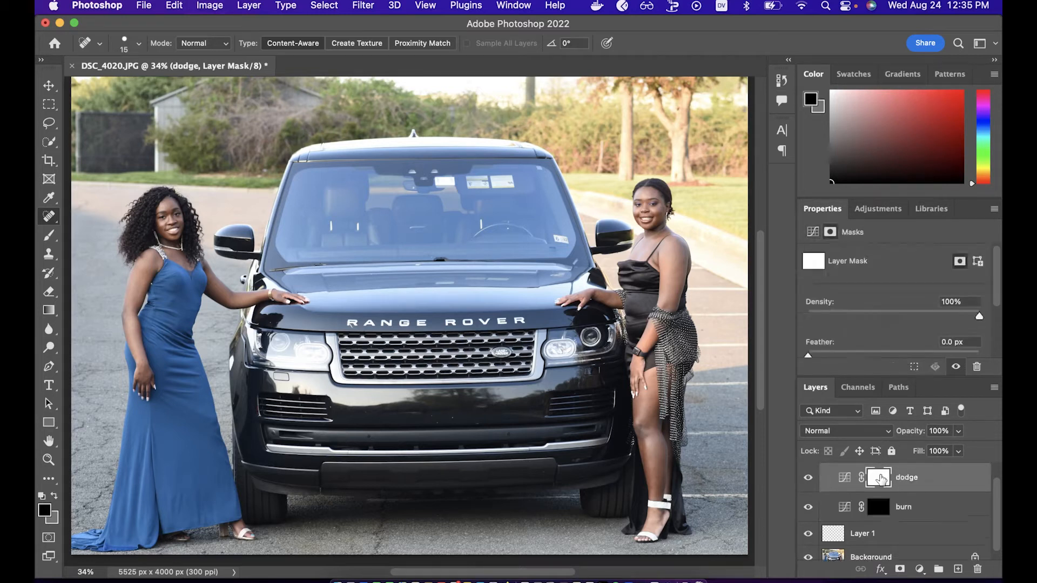
pyautogui.press('super+i')
# Set the dodge layer's blend mode to Screen and the burn layer's blend mode to Multiply
pyautogui.click(861, 431)
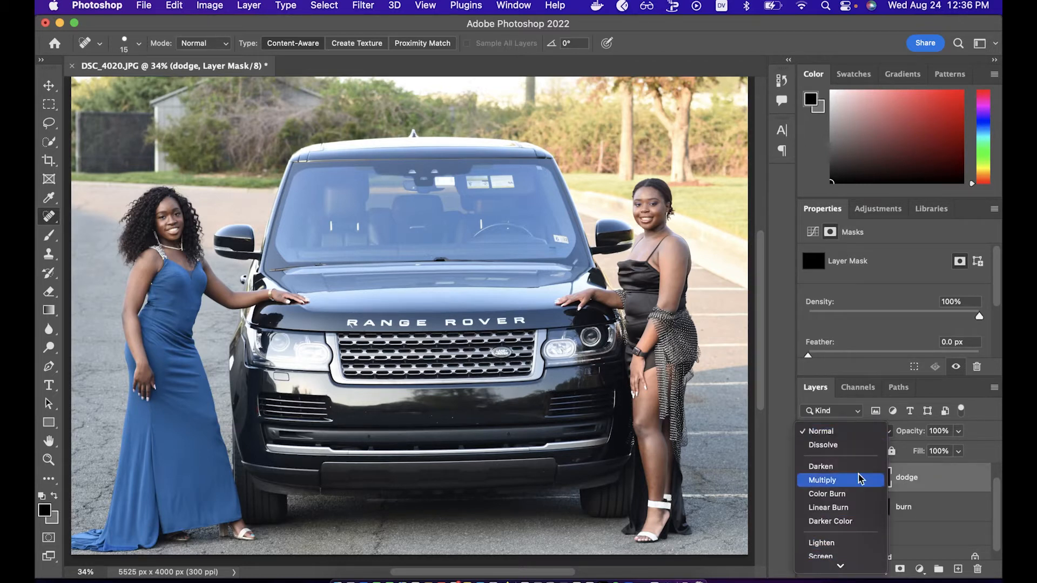
pyautogui.scroll(-3, 860, 479)
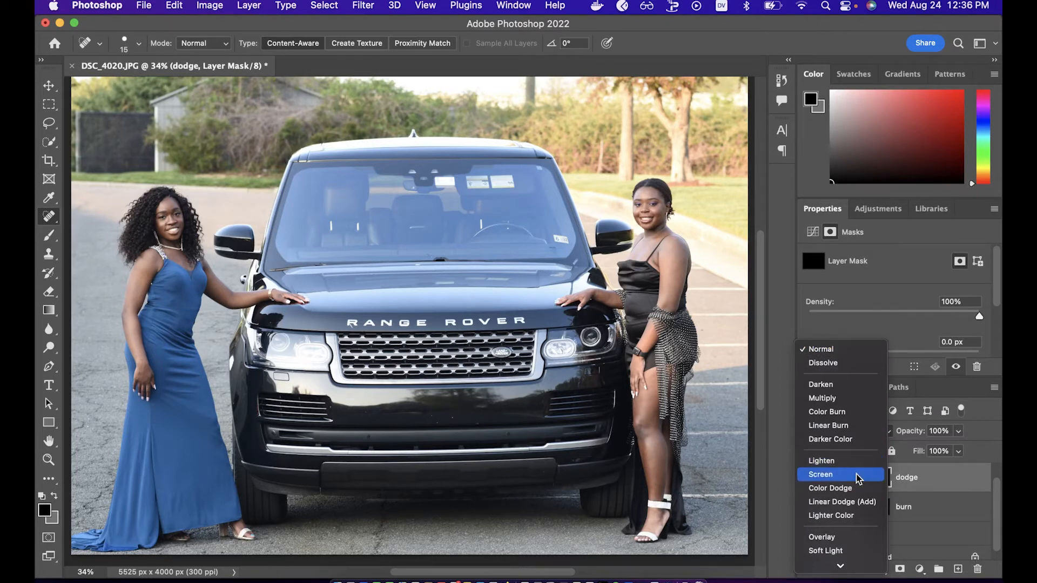
pyautogui.click(859, 476)
pyautogui.click(880, 517)
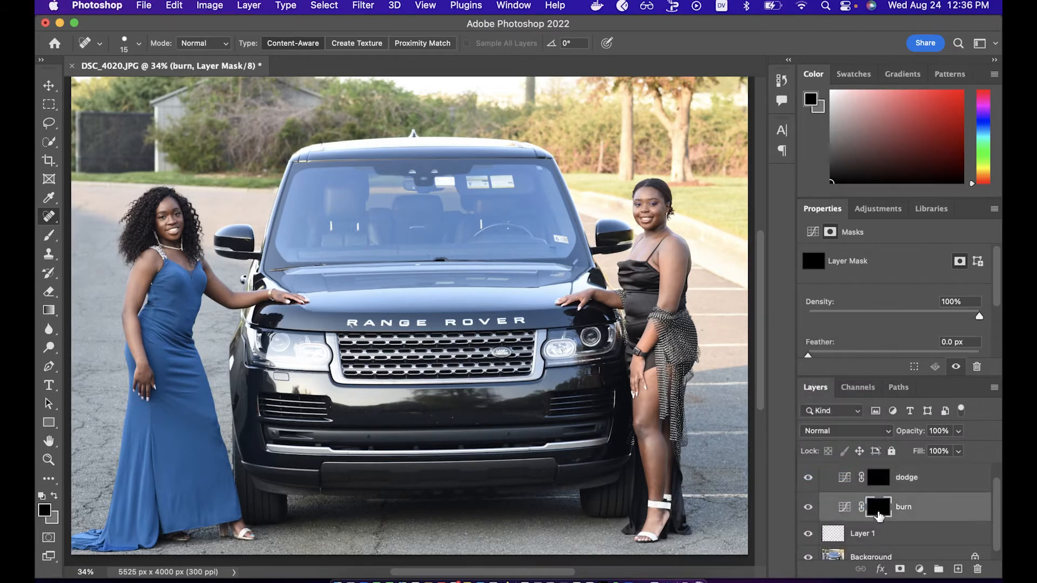
pyautogui.click(858, 432)
pyautogui.scroll(-5, 842, 559)
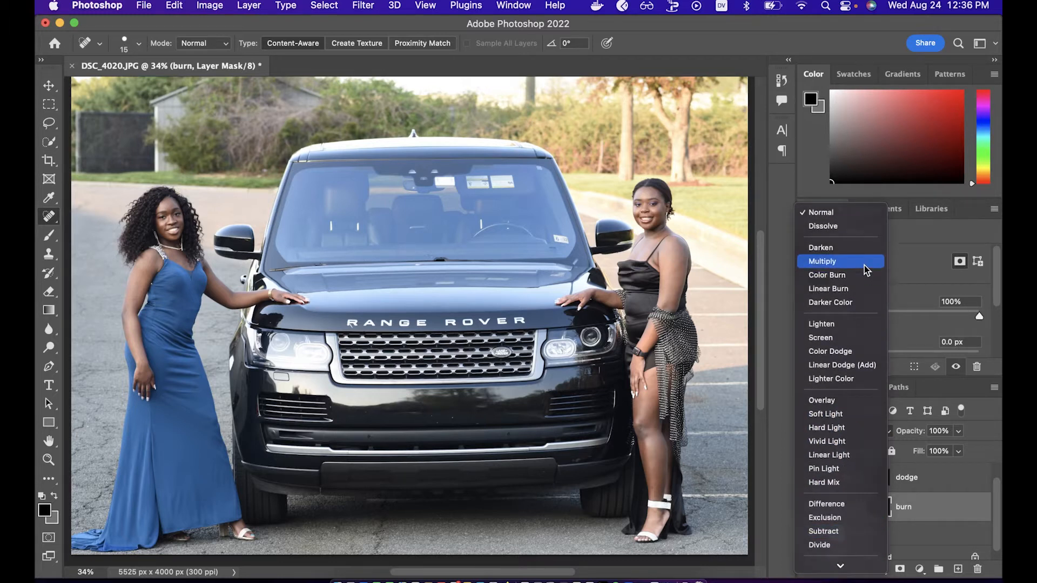
pyautogui.click(866, 263)
pyautogui.click(866, 430)
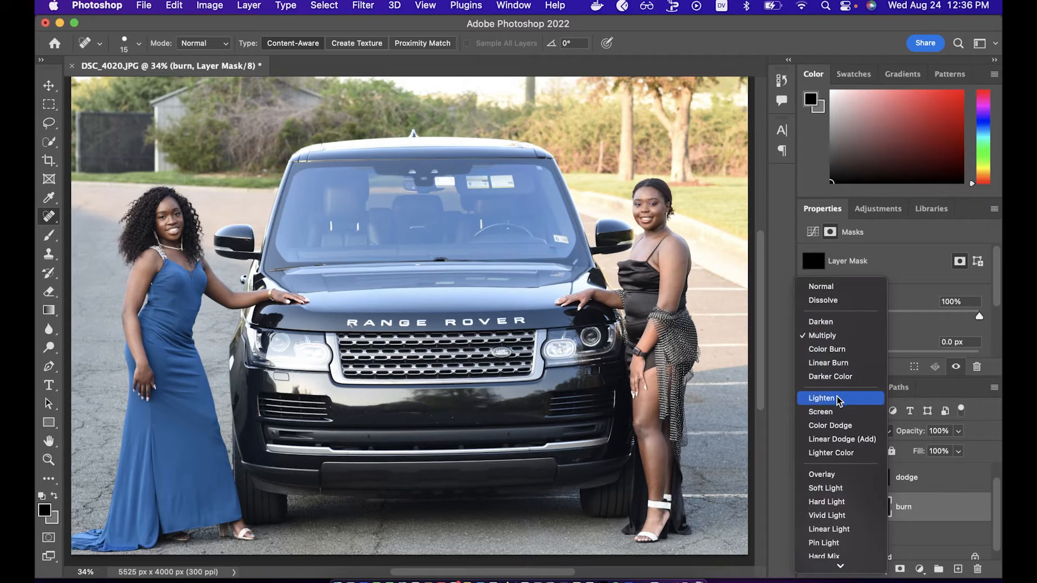
pyautogui.moveTo(845, 570)
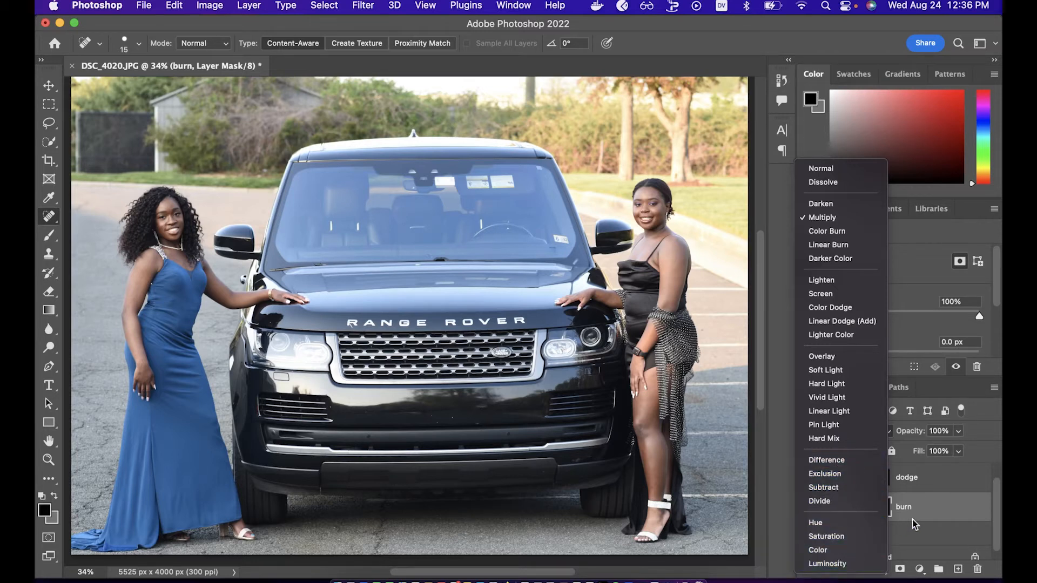
pyautogui.click(931, 516)
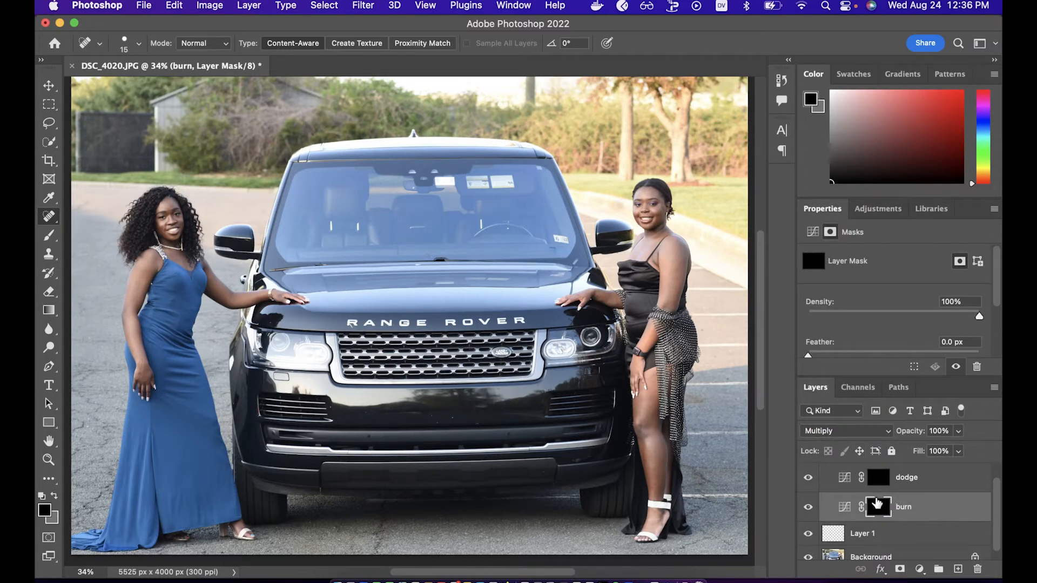
# Switch to the Brush tool for the burn mask and lower its flow to 4%, framing the face of the woman in black
pyautogui.press('b')
pyautogui.scroll(5, 645, 199)
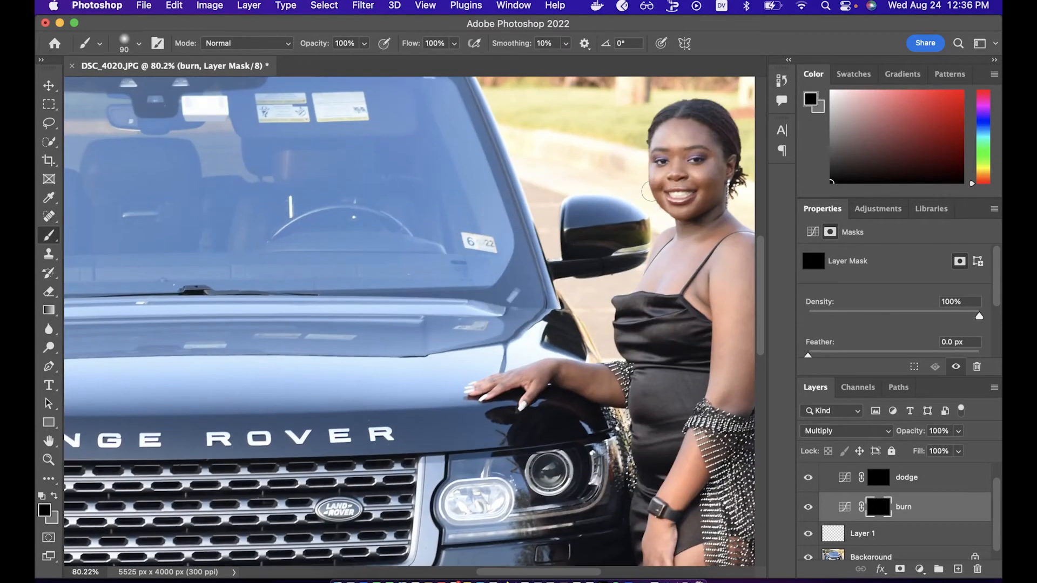
pyautogui.moveTo(648, 191); pyautogui.dragTo(475, 245)
pyautogui.scroll(2, 475, 246)
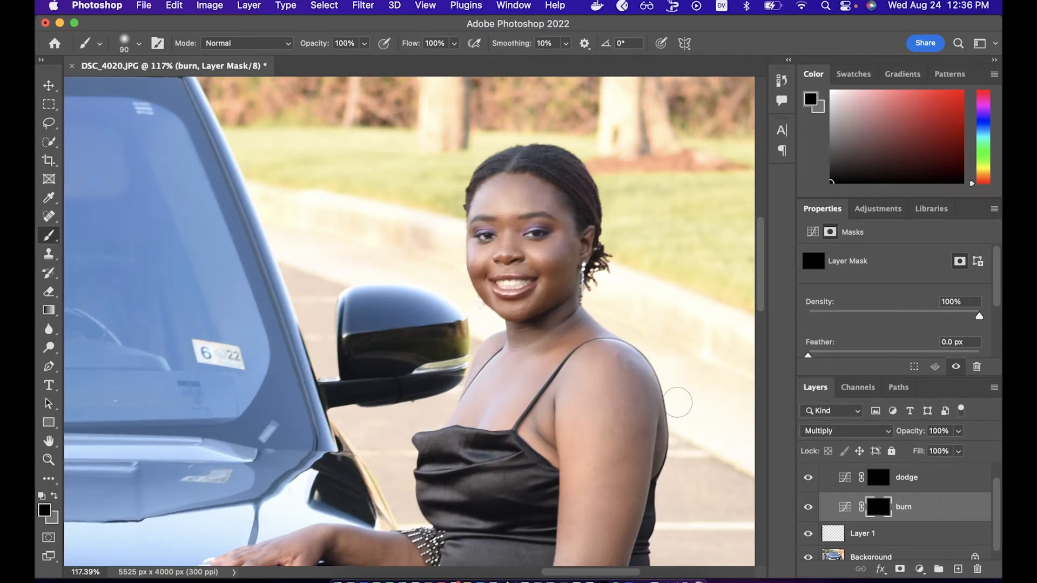
pyautogui.scroll(3, 674, 400)
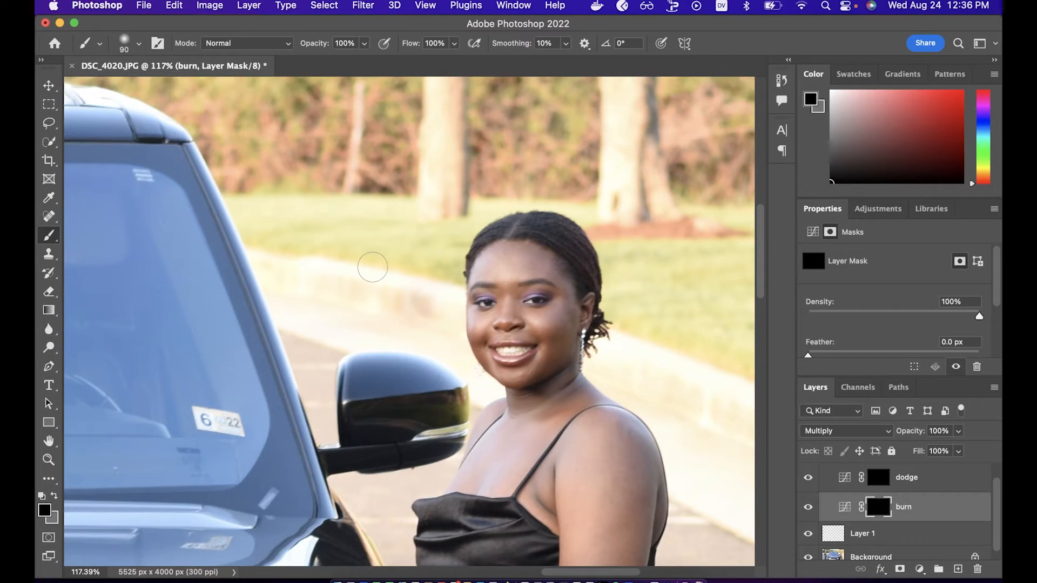
pyautogui.moveTo(412, 47); pyautogui.dragTo(335, 43)
pyautogui.press('super+equal')
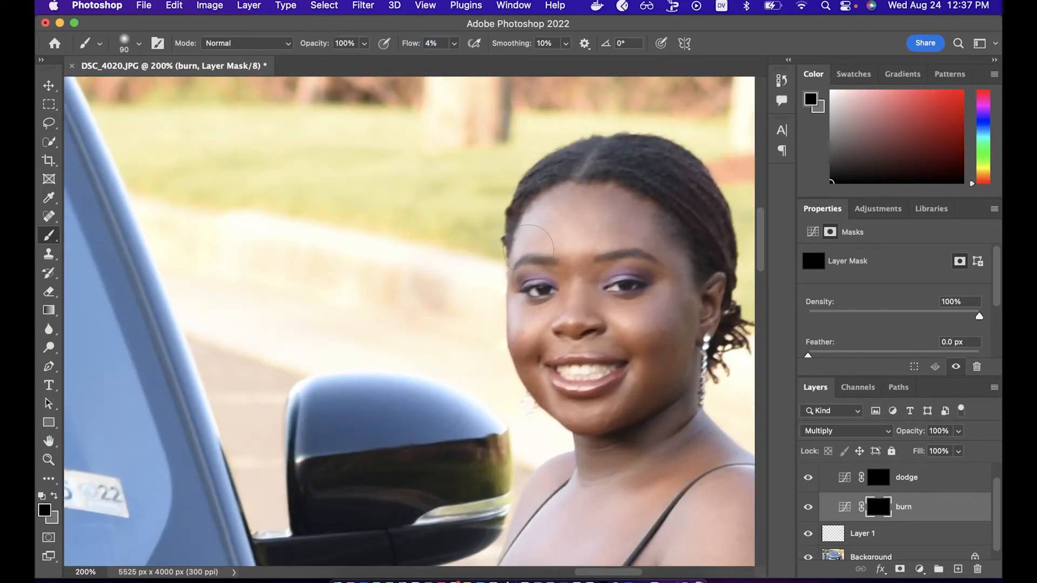
# Reduce the brush to 60 px, raise its flow to 100% and make white the foreground color
pyautogui.press('[')
pyautogui.press('[')
pyautogui.press('[')
pyautogui.moveTo(412, 49); pyautogui.dragTo(427, 49)
pyautogui.moveTo(409, 45); pyautogui.dragTo(563, 59)
pyautogui.press('x')
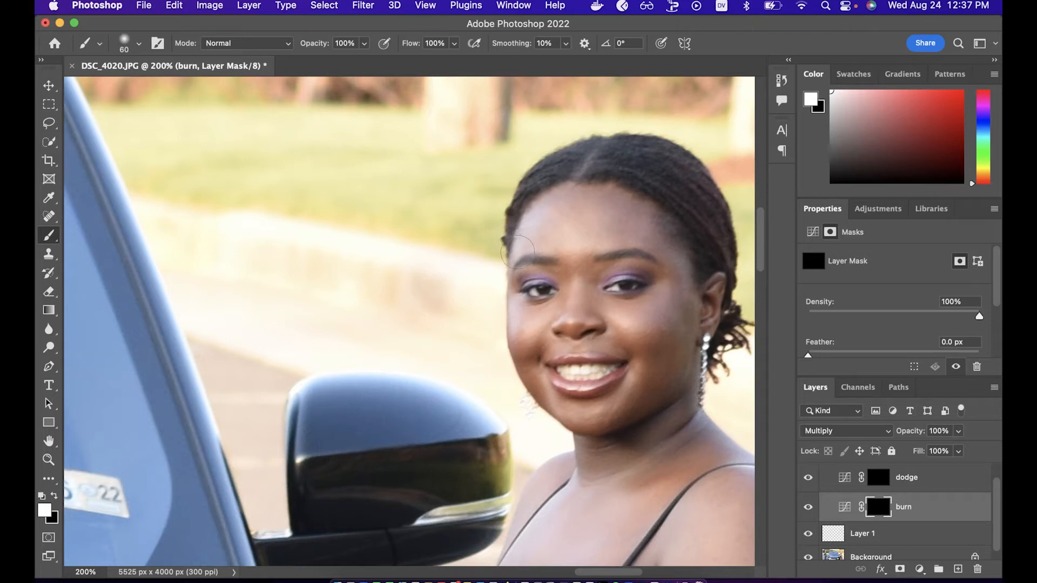
# Try burning the forehead of the woman in the black dress at full flow, then undo the strokes
pyautogui.moveTo(527, 240)
pyautogui.mouseDown()
pyautogui.moveTo(546, 218)
pyautogui.moveTo(546, 235)
pyautogui.moveTo(530, 239)
pyautogui.moveTo(539, 202)
pyautogui.moveTo(547, 216)
pyautogui.moveTo(576, 214)
pyautogui.moveTo(564, 240)
pyautogui.moveTo(593, 241)
pyautogui.moveTo(543, 238)
pyautogui.moveTo(607, 238)
pyautogui.moveTo(579, 238)
pyautogui.mouseUp()
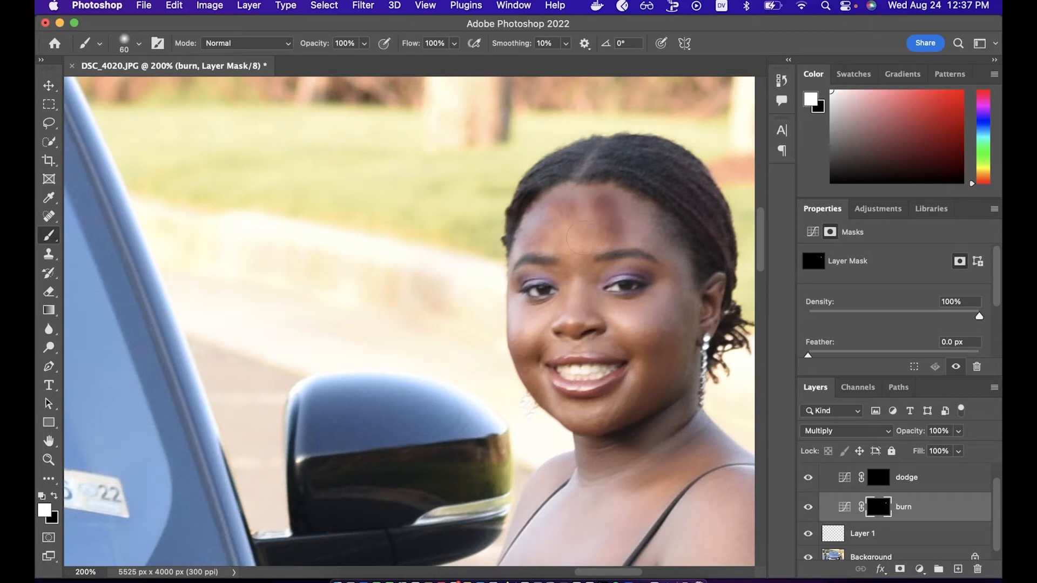
pyautogui.press('super+z')
pyautogui.press('super+z')
pyautogui.press('super+z')
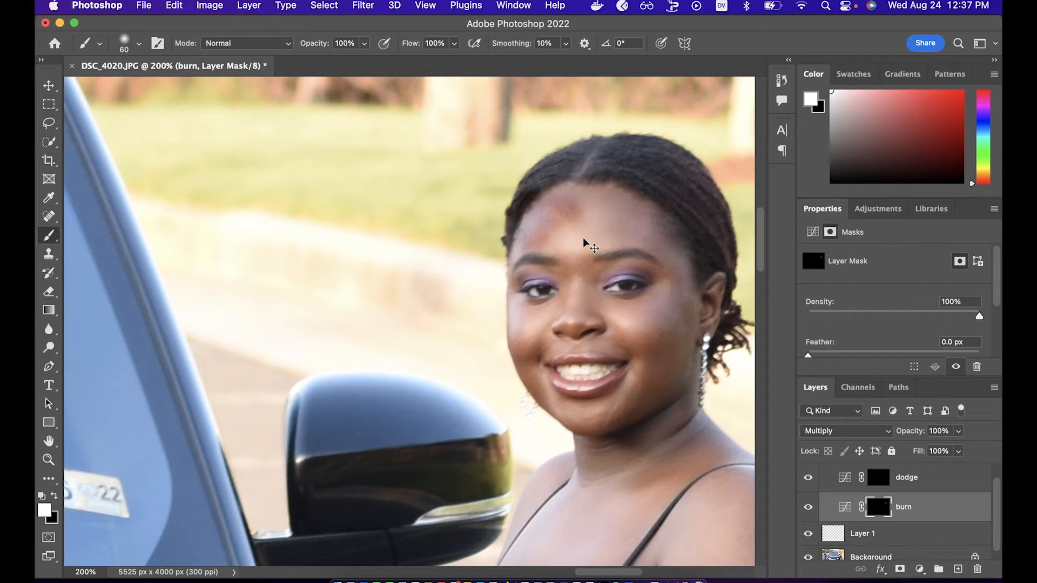
pyautogui.press('super+z')
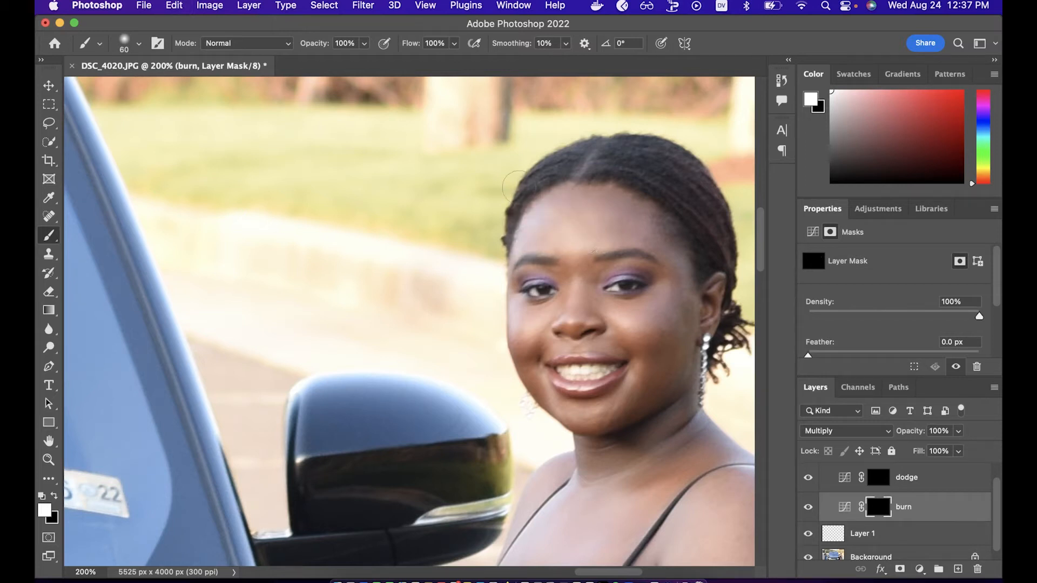
# Set the brush flow to 5% and reduce the brush size to 25 px for burning the forehead
pyautogui.click(428, 43)
pyautogui.write('4')
pyautogui.press('Return')
pyautogui.write('5')
pyautogui.press('Return')
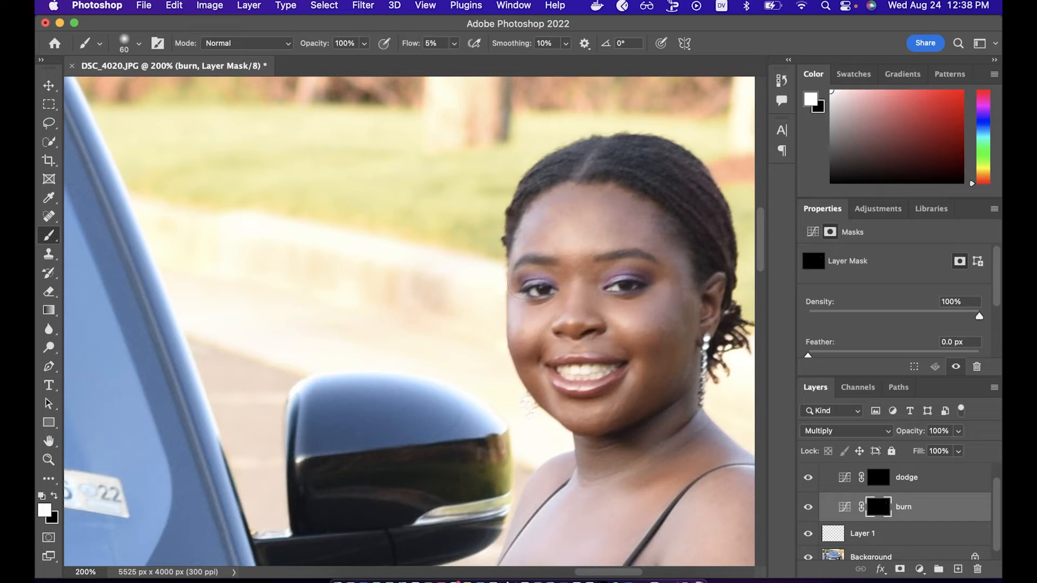
pyautogui.press('[')
pyautogui.press('[')
pyautogui.press('[')
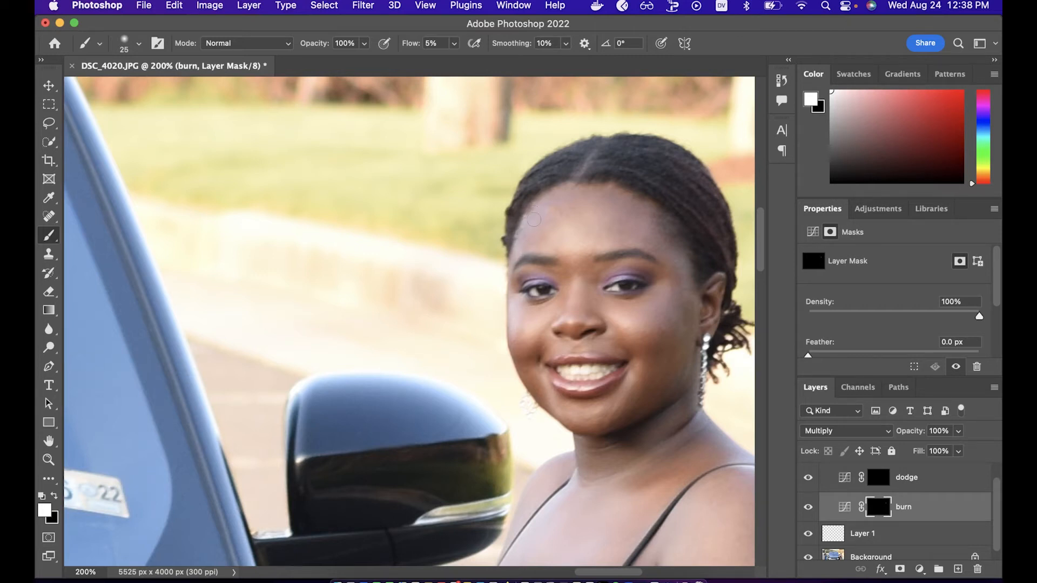
# Compare the face with the burn layer hidden and shown, and test the layer's opacity before returning it to 100%
pyautogui.click(807, 507)
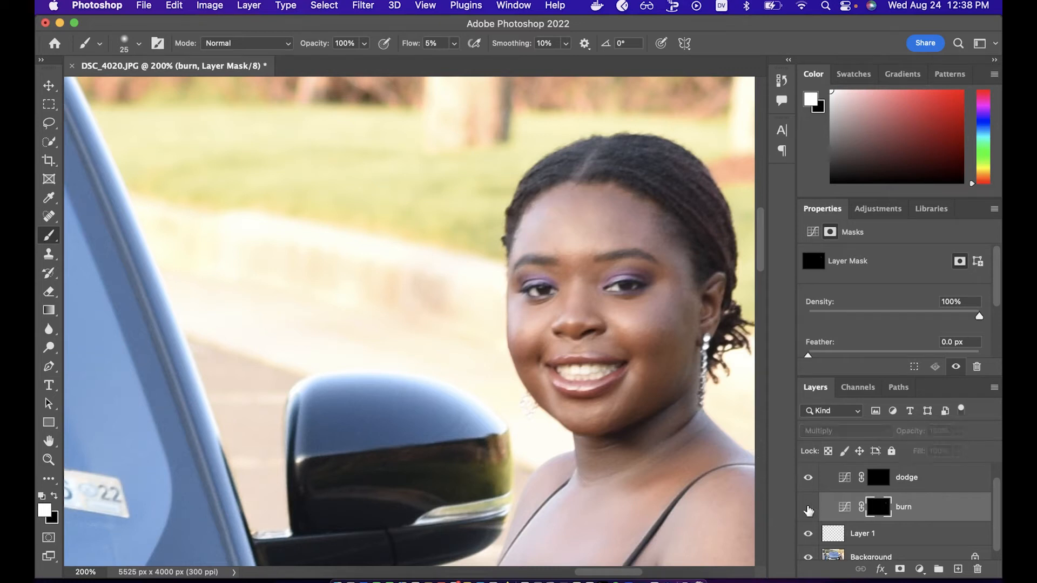
pyautogui.click(808, 507)
pyautogui.click(808, 507)
pyautogui.click(808, 507)
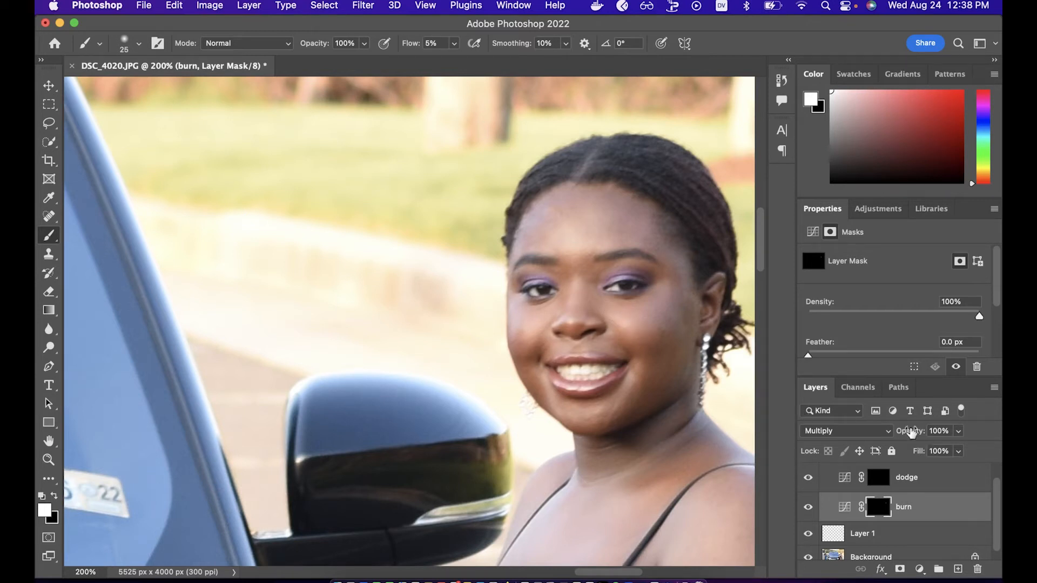
pyautogui.moveTo(911, 435); pyautogui.dragTo(896, 433)
pyautogui.moveTo(910, 435); pyautogui.dragTo(967, 436)
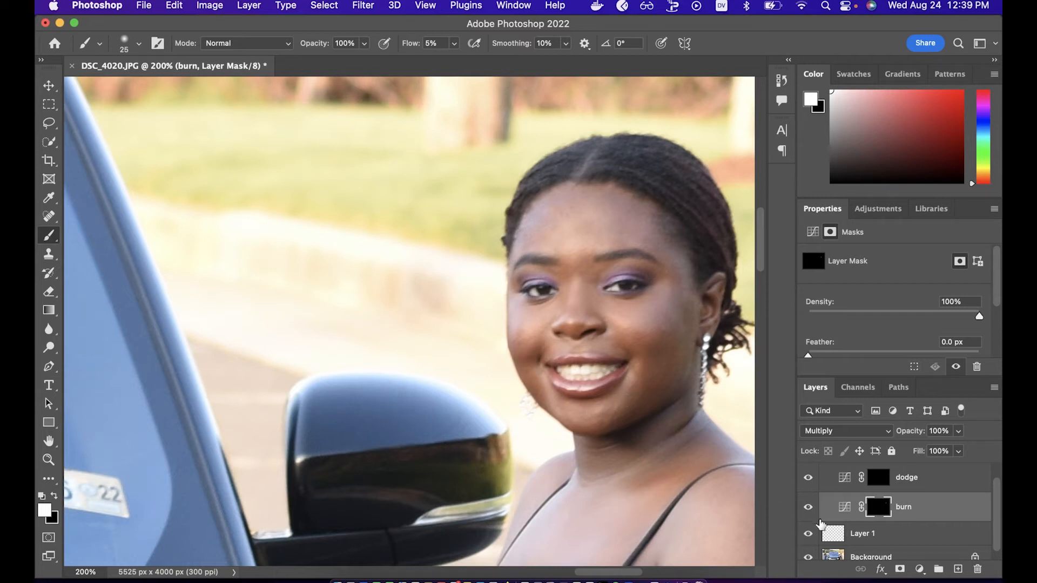
# Toggle the burn layer's visibility to compare the woman in the black dress, and move to the woman in the blue dress
pyautogui.click(808, 508)
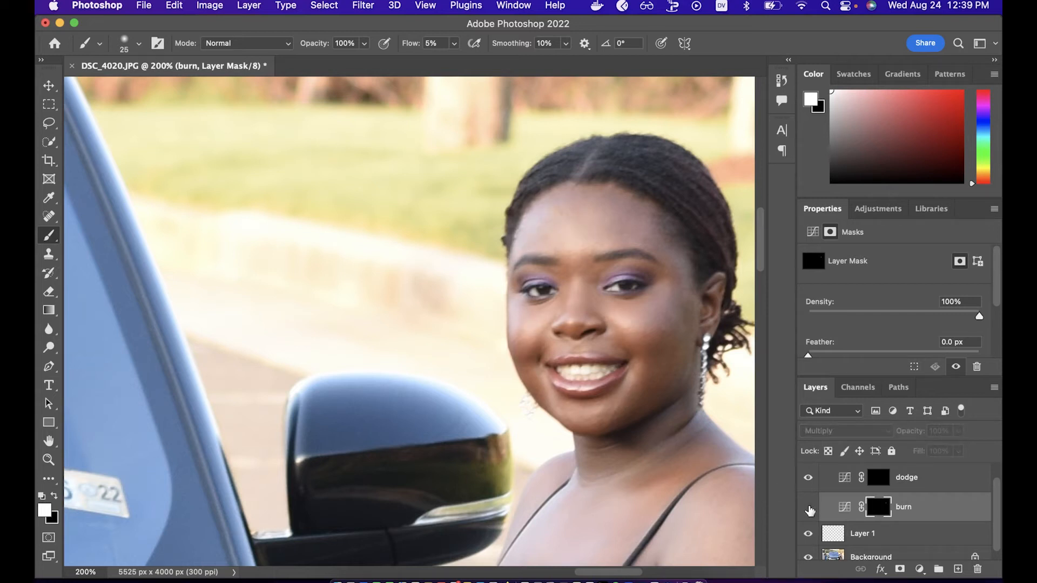
pyautogui.click(808, 507)
pyautogui.hscroll(-15, 400, 383)
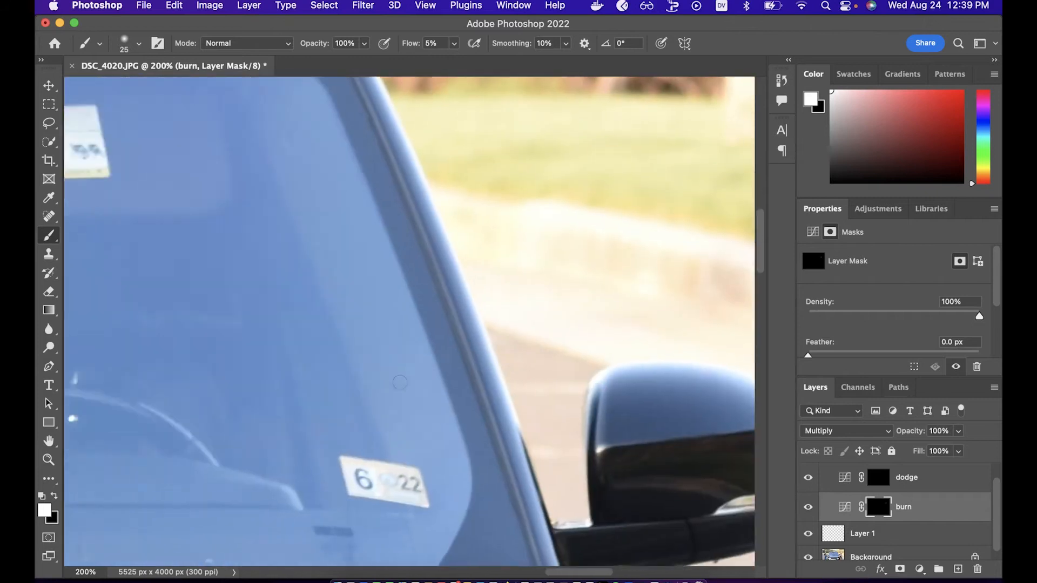
pyautogui.hscroll(-10, 400, 382)
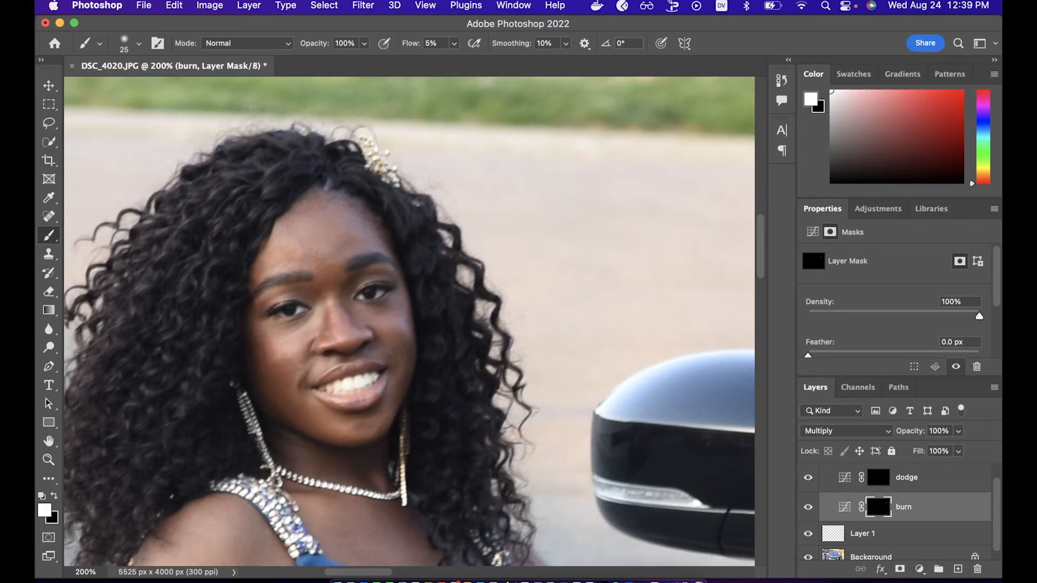
# Enlarge the brush to 50 px and burn the forehead of the woman in the blue dress
pyautogui.click(809, 509)
pyautogui.moveTo(295, 212); pyautogui.dragTo(295, 223)
pyautogui.press(']')
pyautogui.moveTo(314, 241)
pyautogui.mouseDown()
pyautogui.moveTo(311, 230)
pyautogui.moveTo(289, 235)
pyautogui.mouseUp()
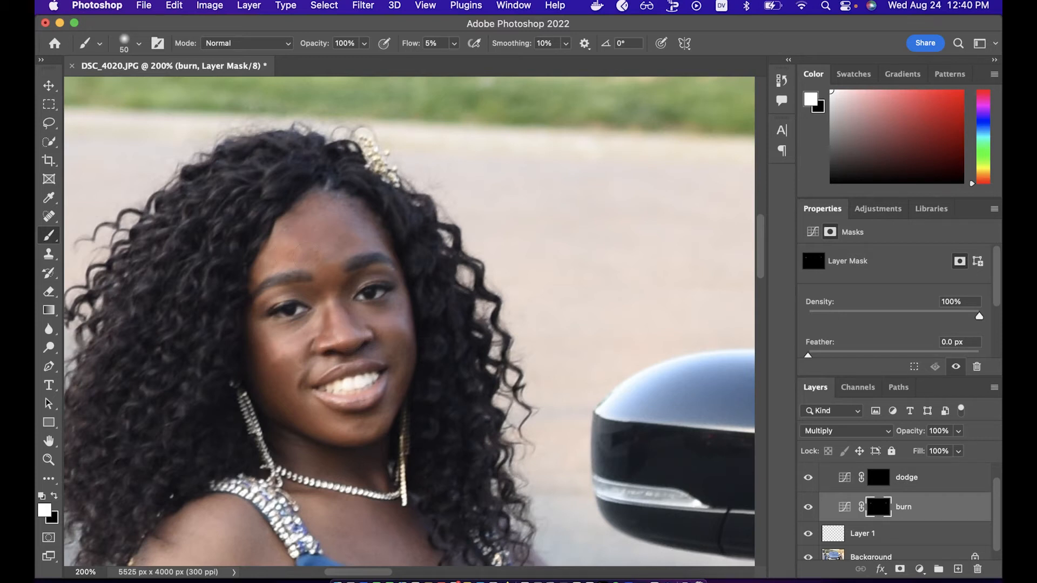
# Raise the brush flow to 43%, try another burn stroke on the forehead and undo it
pyautogui.hotkey('shift', '4')
pyautogui.hotkey('shift', '3')
pyautogui.moveTo(299, 230); pyautogui.dragTo(311, 227)
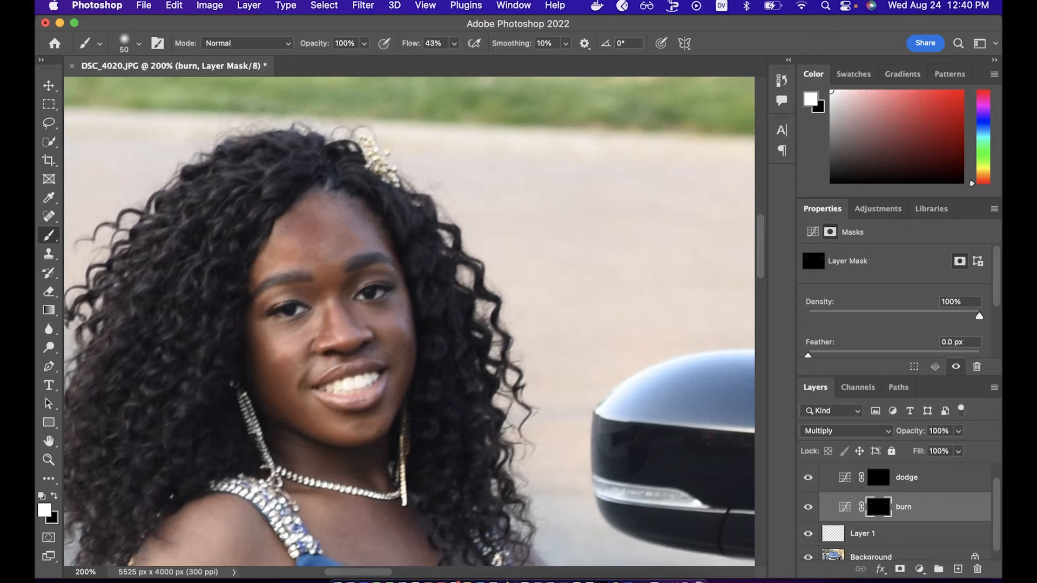
pyautogui.press('super+z')
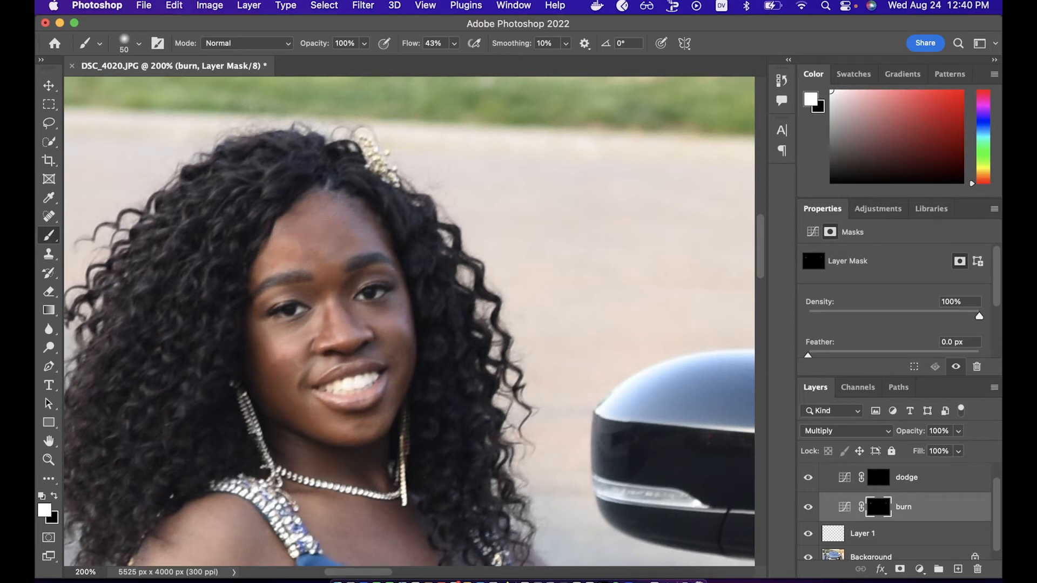
# Paint black over the forehead on the burn mask to reduce the burn, then restore white as the foreground color
pyautogui.press('x')
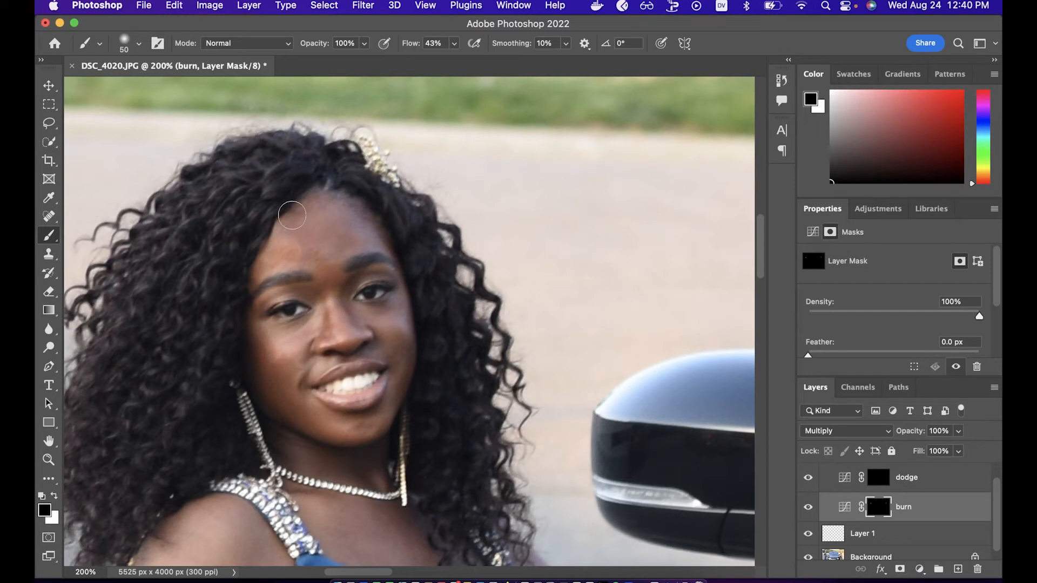
pyautogui.moveTo(292, 215); pyautogui.dragTo(312, 238)
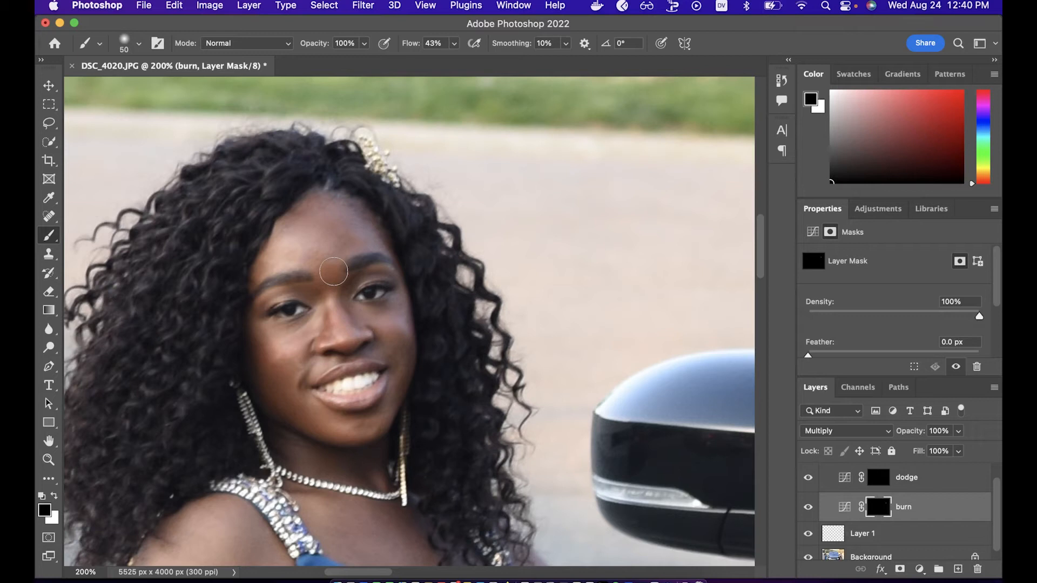
pyautogui.press('x')
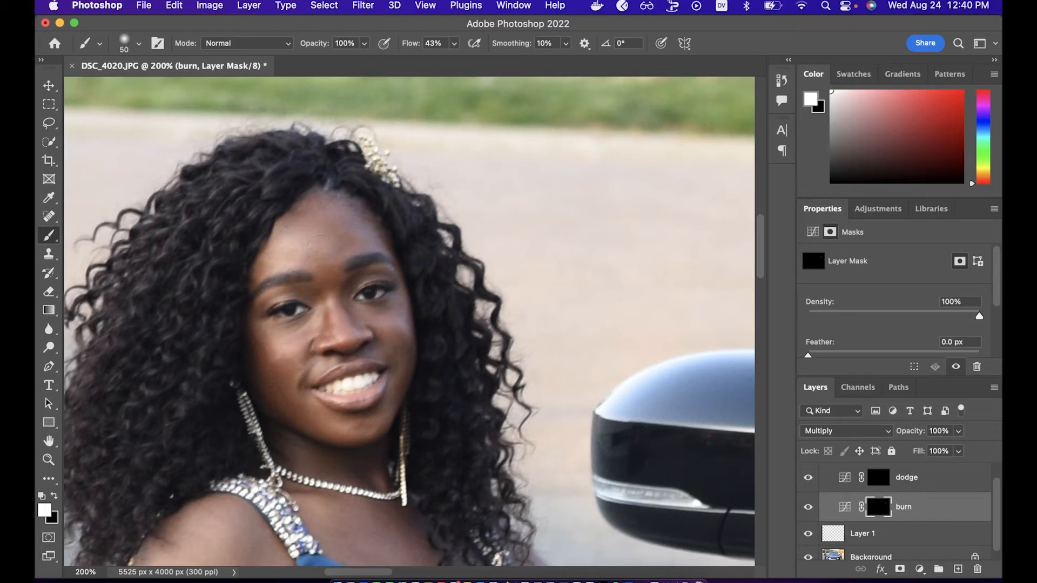
# Reduce the brush size to 25 px and lower its flow to 2%
pyautogui.press('[')
pyautogui.press('[')
pyautogui.press('[')
pyautogui.press('[')
pyautogui.press('[')
pyautogui.moveTo(410, 46); pyautogui.dragTo(372, 36)
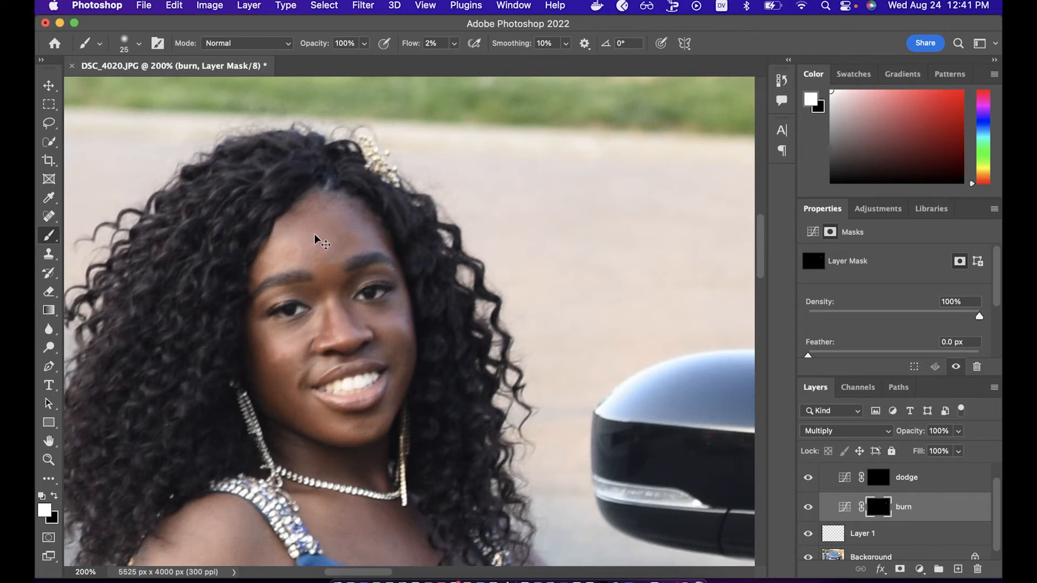
# Burn the forehead just above the eyebrow at 30% flow, then lower the brush flow to 12%
pyautogui.press('super+equal')
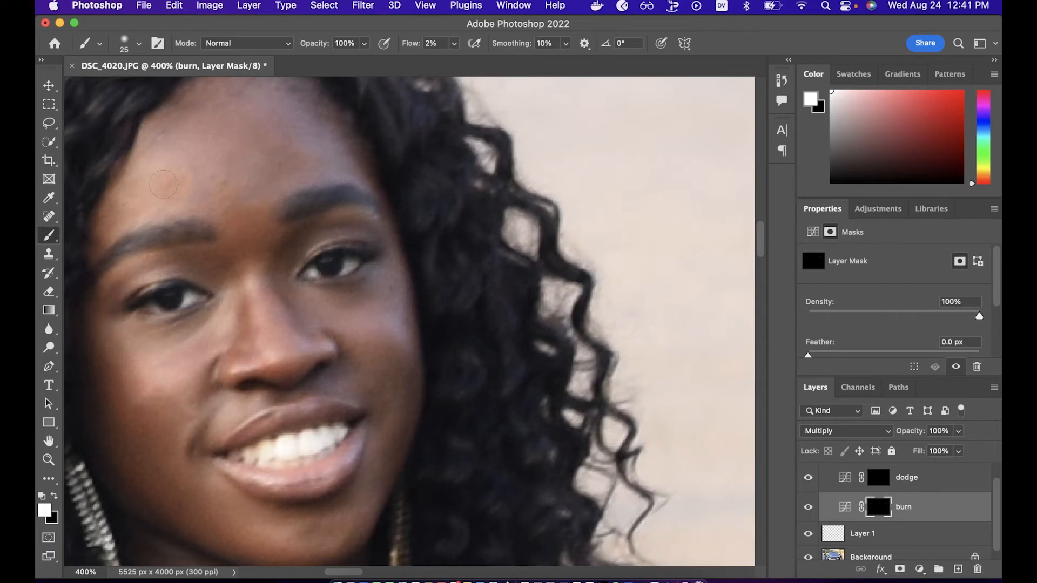
pyautogui.hotkey('shift', '3')
pyautogui.hotkey('shift', '0')
pyautogui.moveTo(146, 217); pyautogui.dragTo(175, 209)
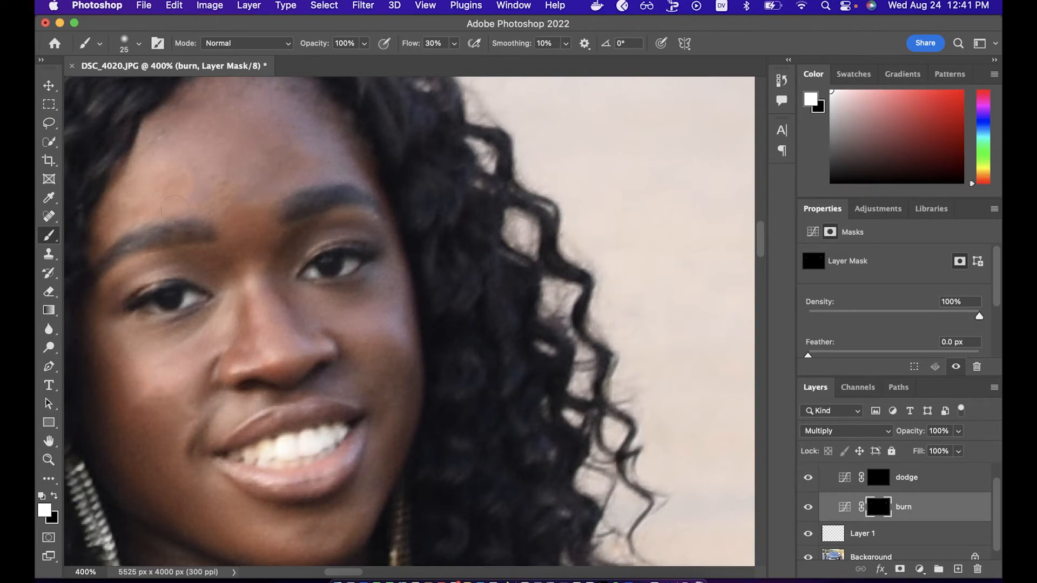
pyautogui.moveTo(412, 48); pyautogui.dragTo(403, 49)
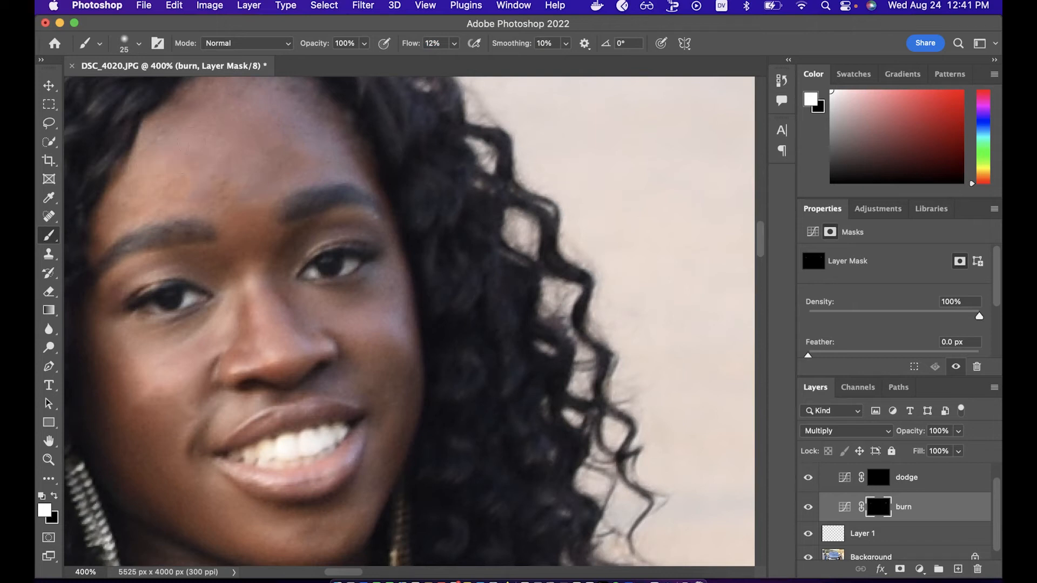
pyautogui.hscroll(-3, 191, 142)
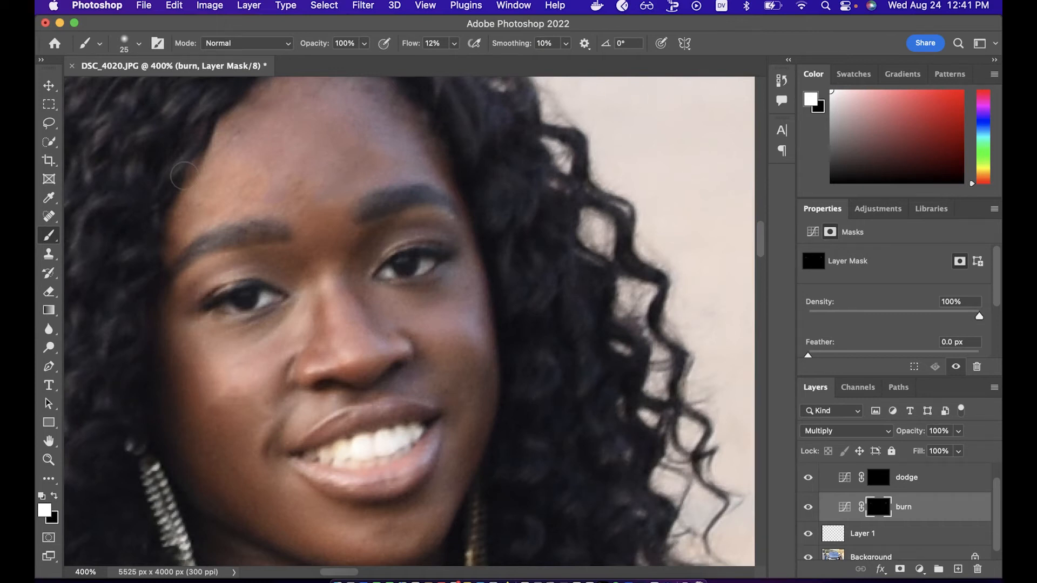
# Raise the brush flow to 46% and examine the burn mask's painted areas with the red mask overlay
pyautogui.press('x')
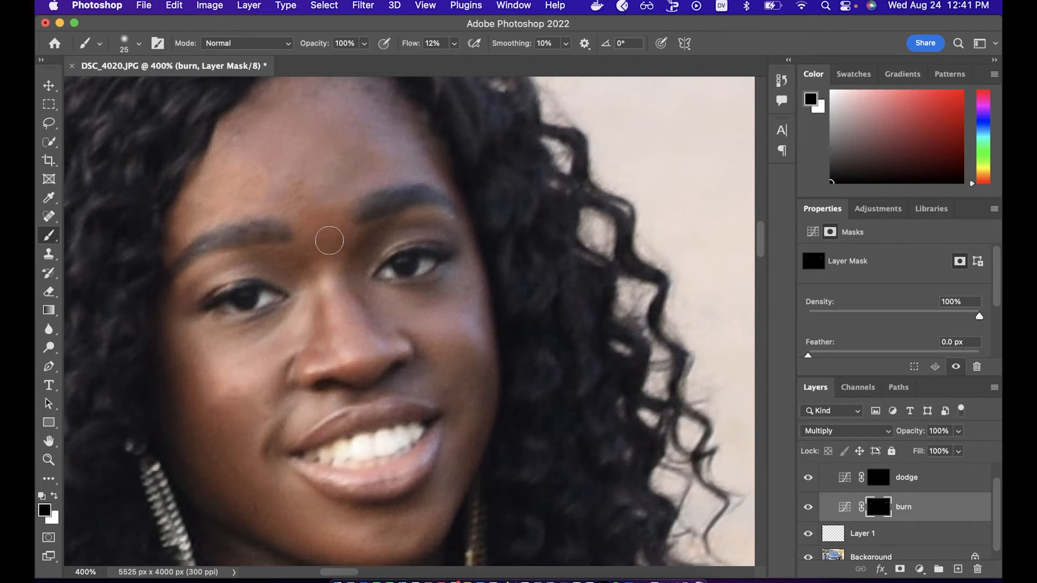
pyautogui.hotkey('shift', '4')
pyautogui.hotkey('shift', '6')
pyautogui.press('x')
pyautogui.press('\\')
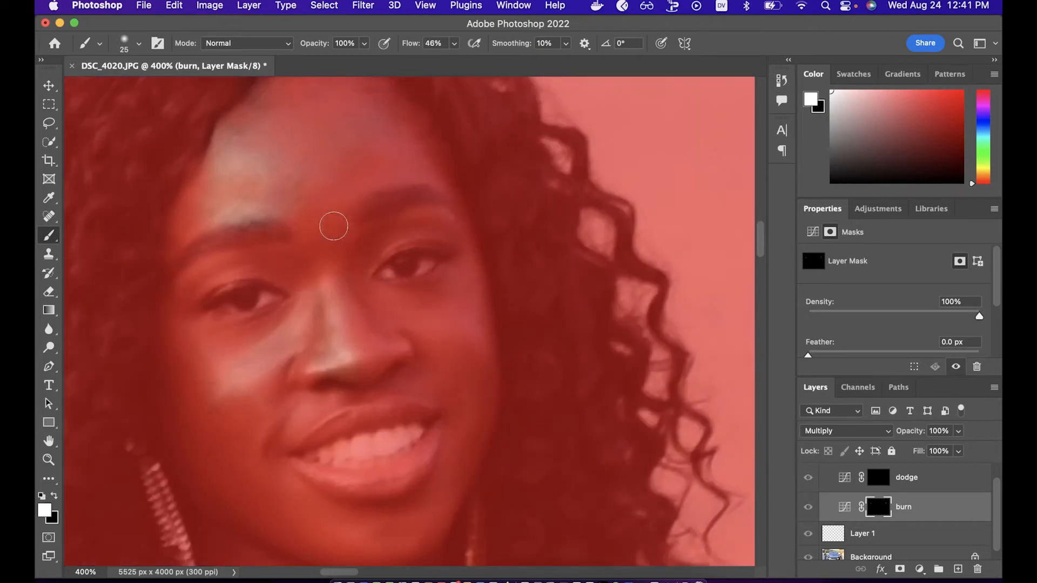
pyautogui.press('\\')
pyautogui.press('x')
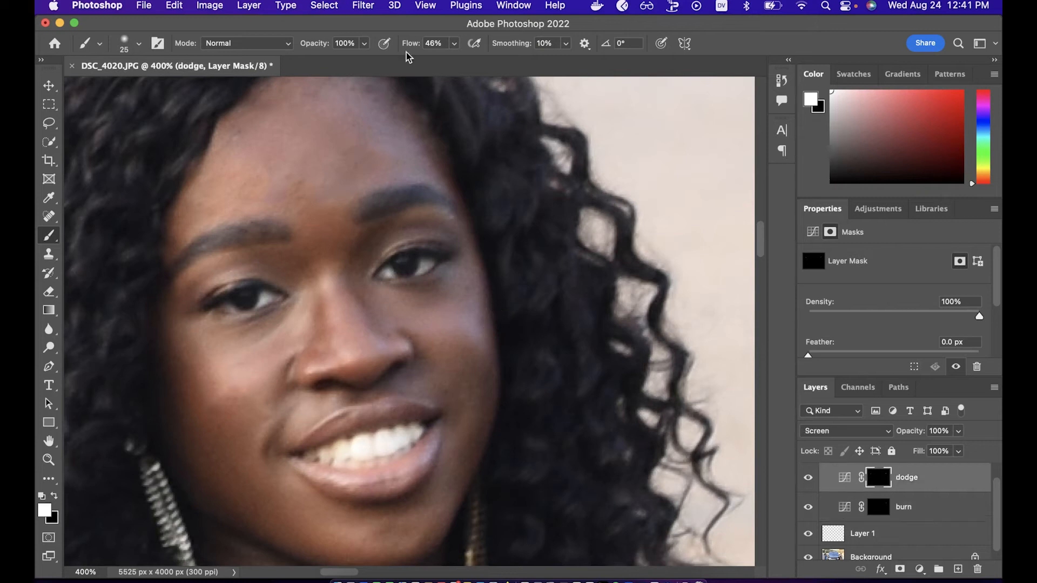
# Set the brush flow to 6% and dodge the lower forehead between the eyebrows on the dodge layer's mask
pyautogui.moveTo(406, 47); pyautogui.dragTo(393, 42)
pyautogui.write('6')
pyautogui.press('Return')
pyautogui.moveTo(315, 188)
pyautogui.mouseDown()
pyautogui.moveTo(310, 221)
pyautogui.moveTo(336, 213)
pyautogui.mouseUp()
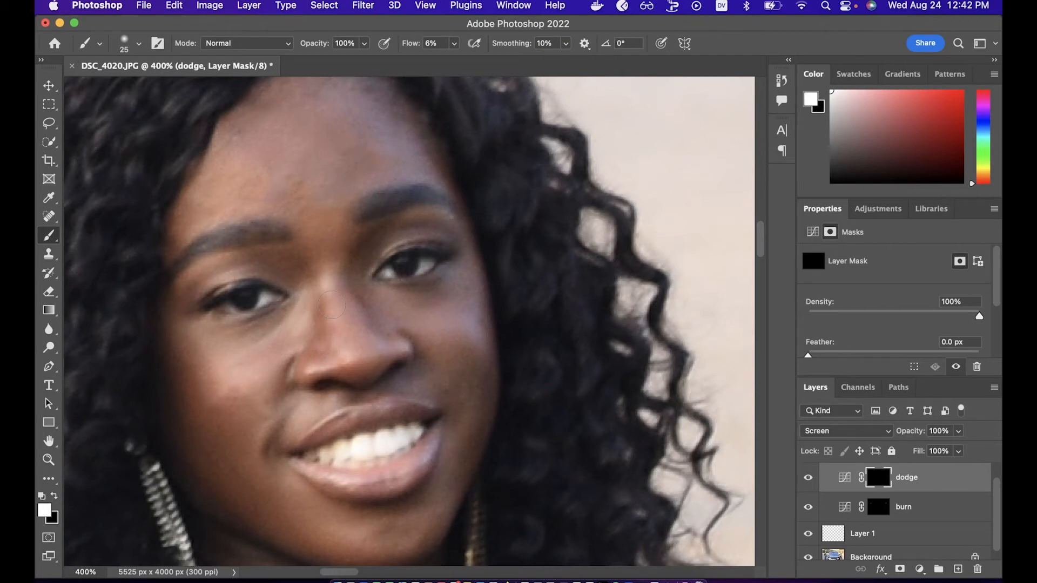
# Burn the bright areas of the cheek and nose on the burn layer's mask
pyautogui.hotkey('alt', '[')
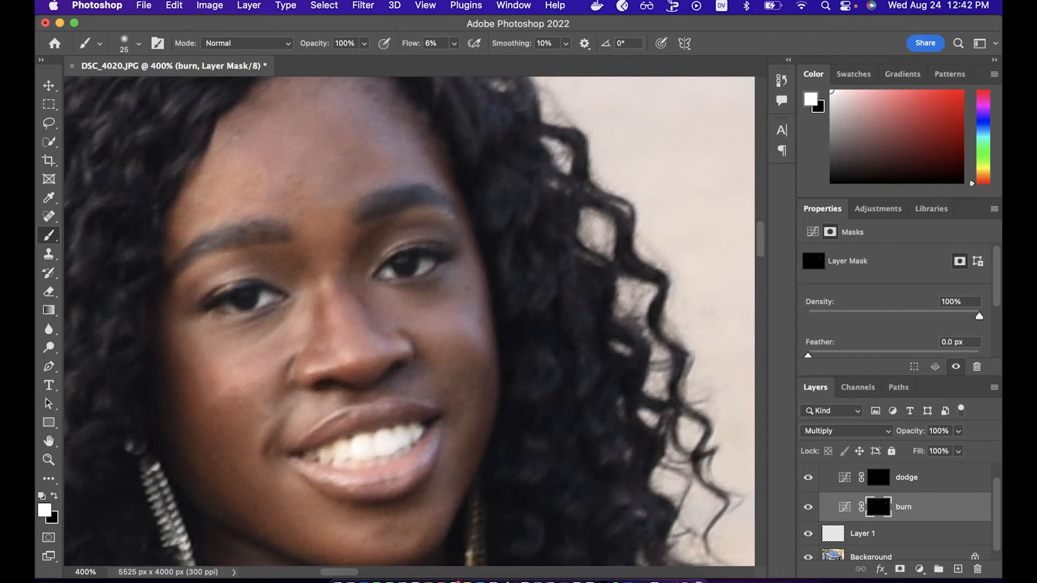
pyautogui.moveTo(254, 397)
pyautogui.mouseDown()
pyautogui.moveTo(287, 342)
pyautogui.moveTo(249, 354)
pyautogui.mouseUp()
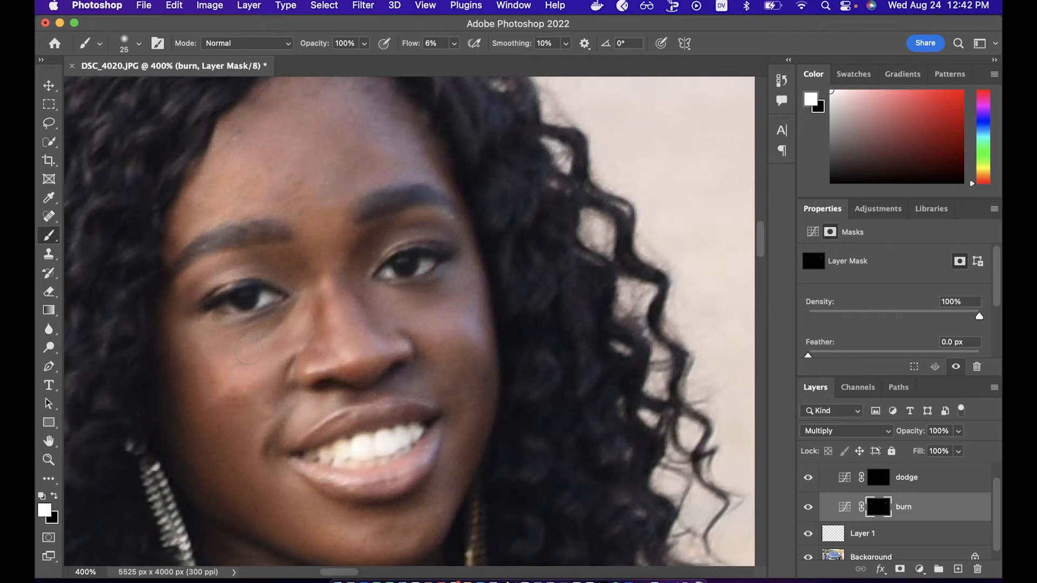
pyautogui.moveTo(249, 350); pyautogui.dragTo(358, 356)
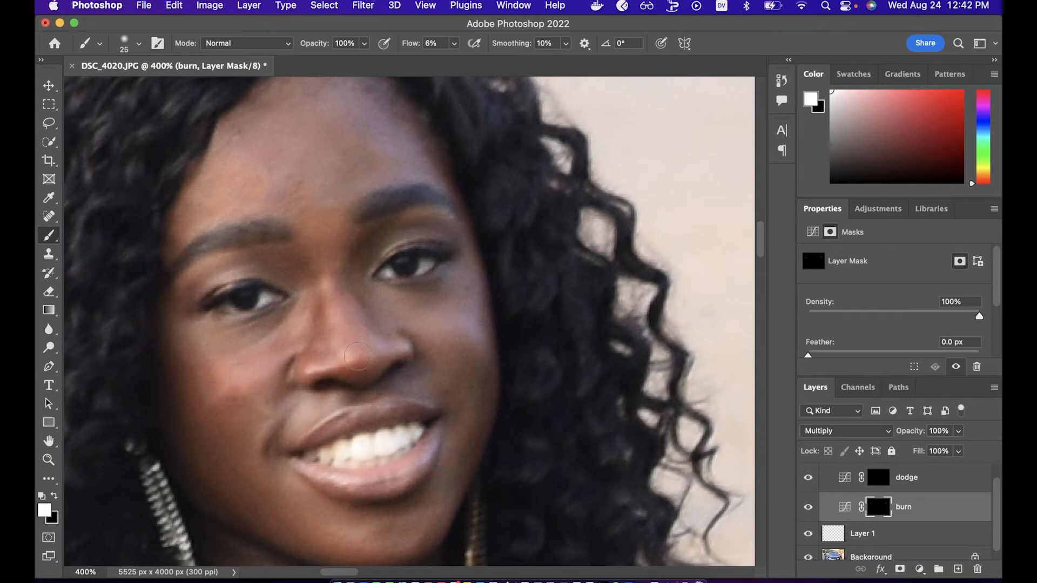
pyautogui.press('super+minus')
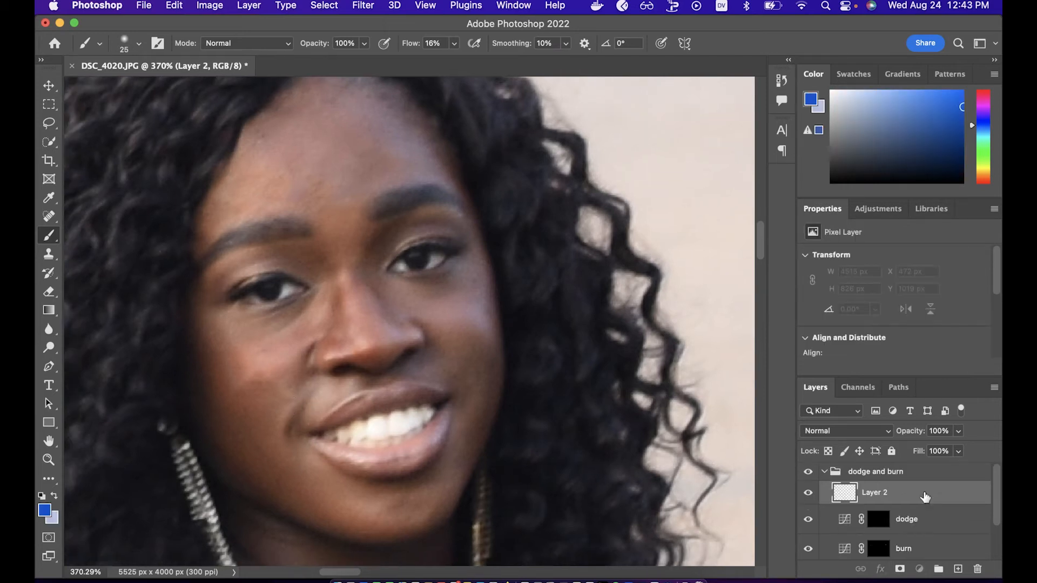
# Move Layer 2 above the dodge and burn group and paint sampled skin tones over the cheek and nose
pyautogui.moveTo(922, 492); pyautogui.dragTo(923, 473)
pyautogui.moveTo(921, 492); pyautogui.dragTo(907, 541)
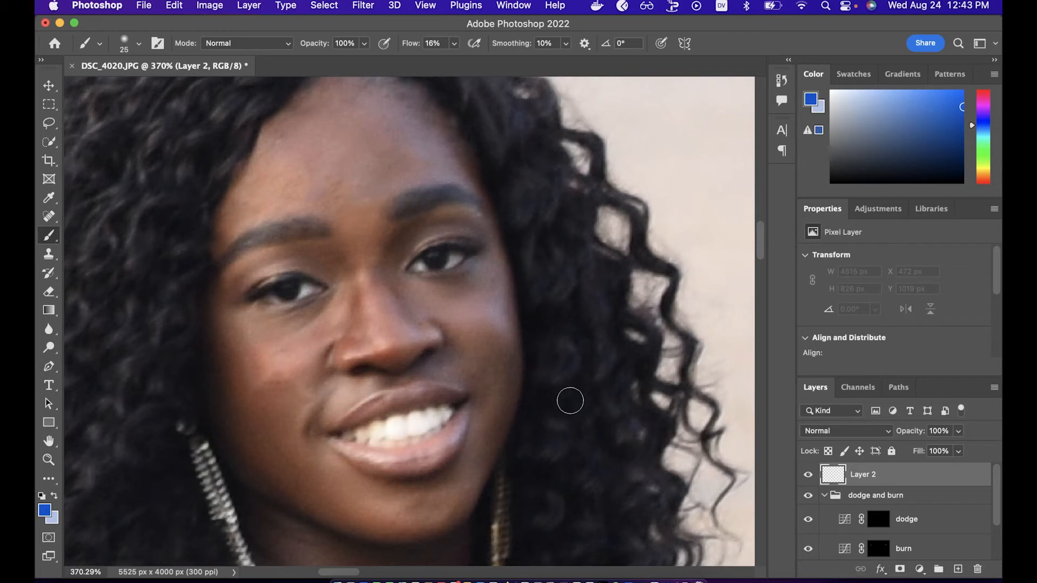
pyautogui.keyDown('alt'); pyautogui.click(278, 386); pyautogui.keyUp('alt')
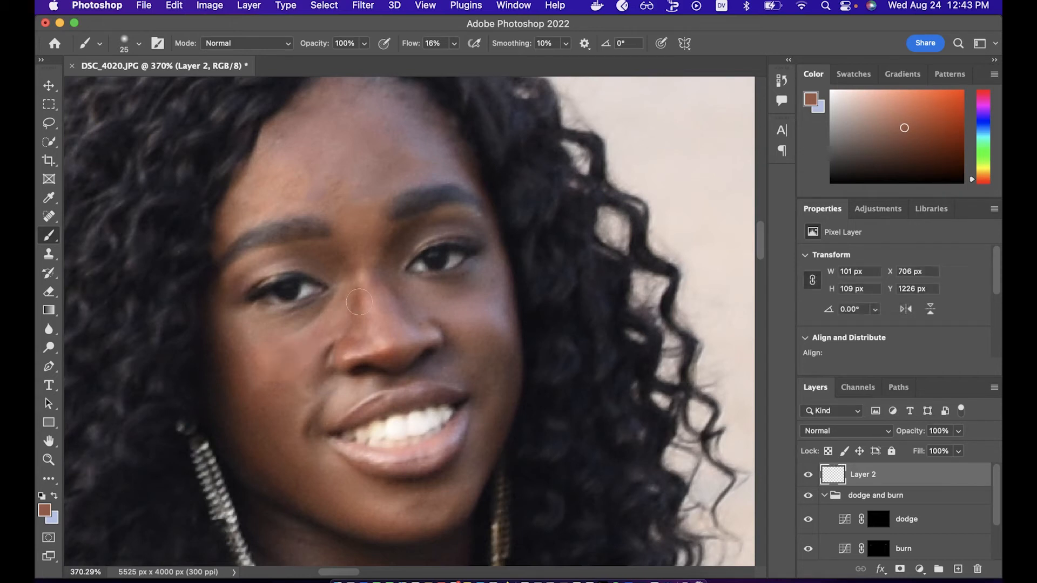
pyautogui.keyDown('alt'); pyautogui.click(368, 243); pyautogui.keyUp('alt')
pyautogui.moveTo(370, 278); pyautogui.dragTo(386, 353)
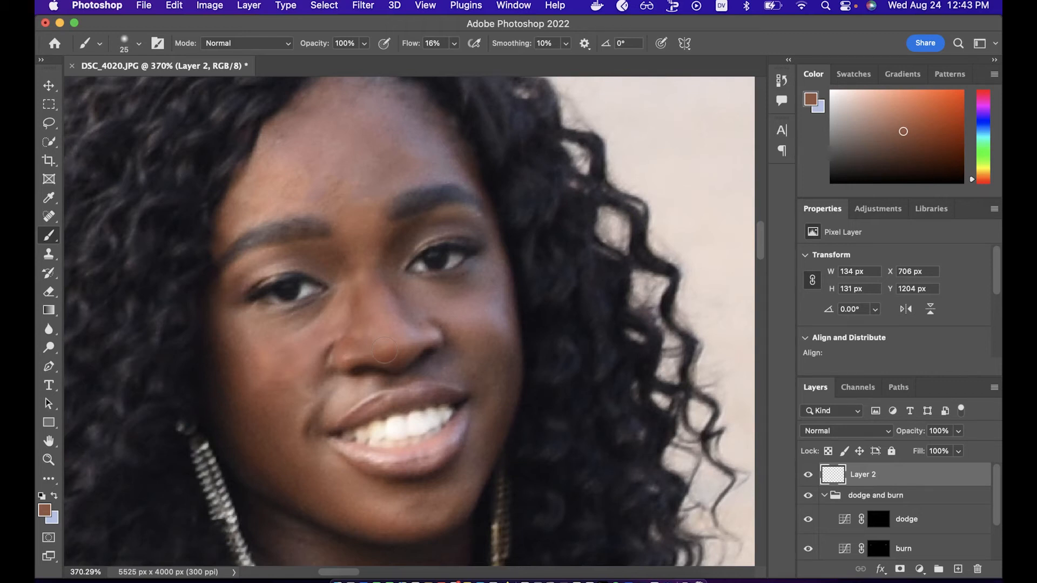
pyautogui.press('super+shift+z')
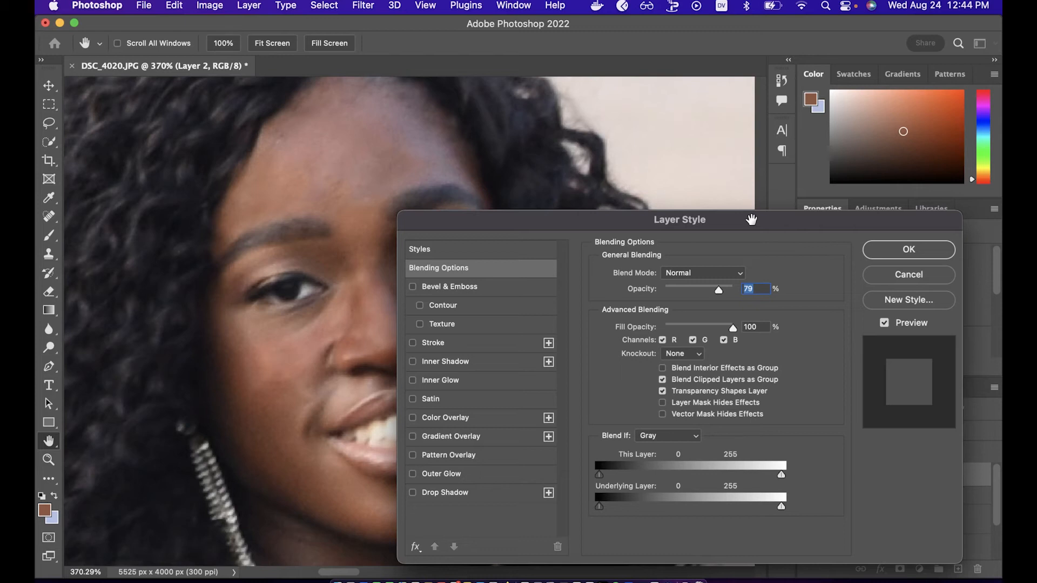
# In Layer 2's Blend If settings, split the Underlying Layer's dark slider to 0 / 146 and apply the layer style
pyautogui.moveTo(751, 219); pyautogui.dragTo(820, 40)
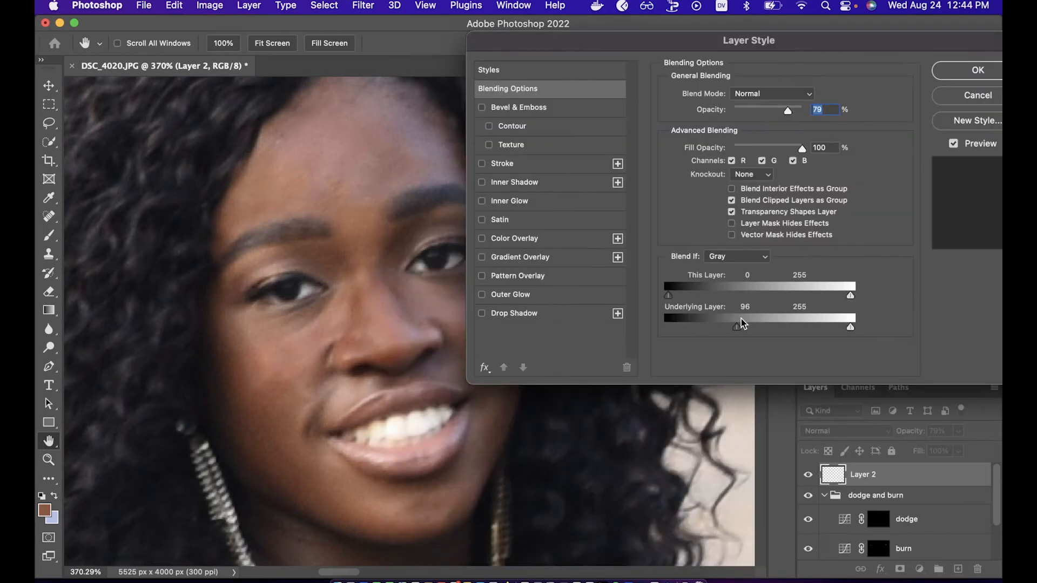
pyautogui.moveTo(668, 327); pyautogui.dragTo(801, 306)
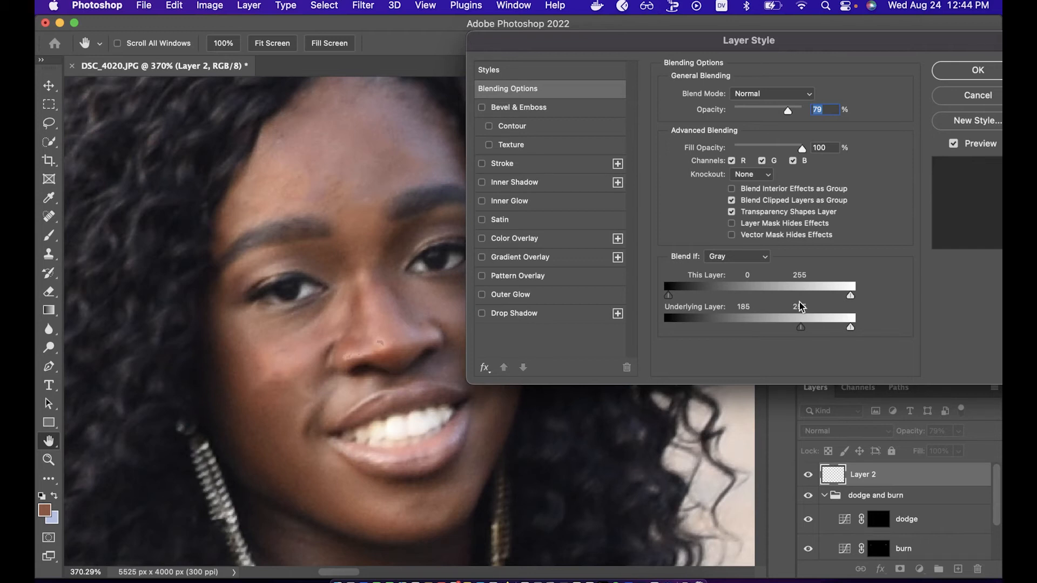
pyautogui.moveTo(801, 307); pyautogui.dragTo(670, 332)
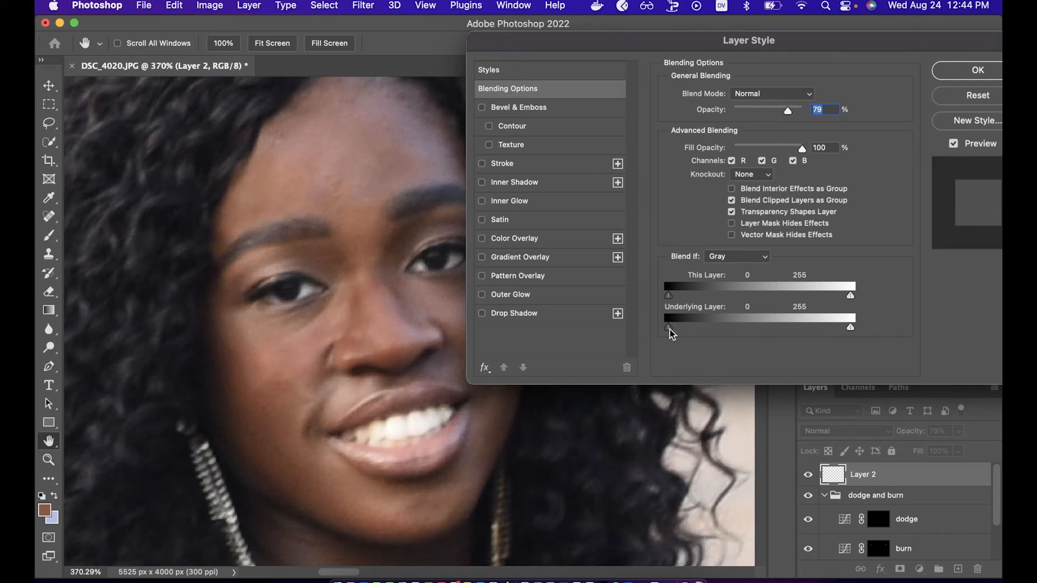
pyautogui.moveTo(668, 328); pyautogui.dragTo(775, 327)
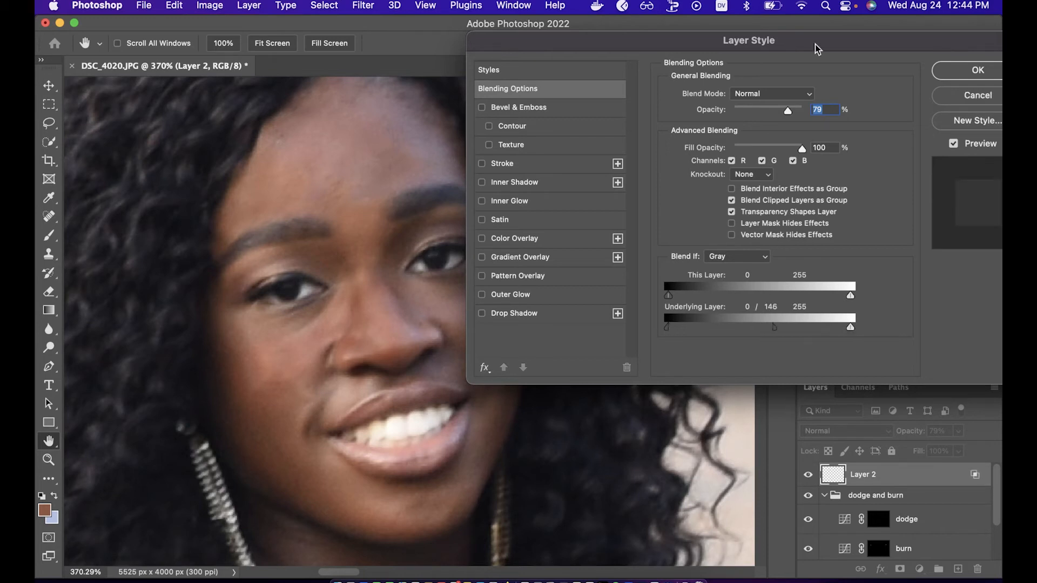
pyautogui.click(962, 74)
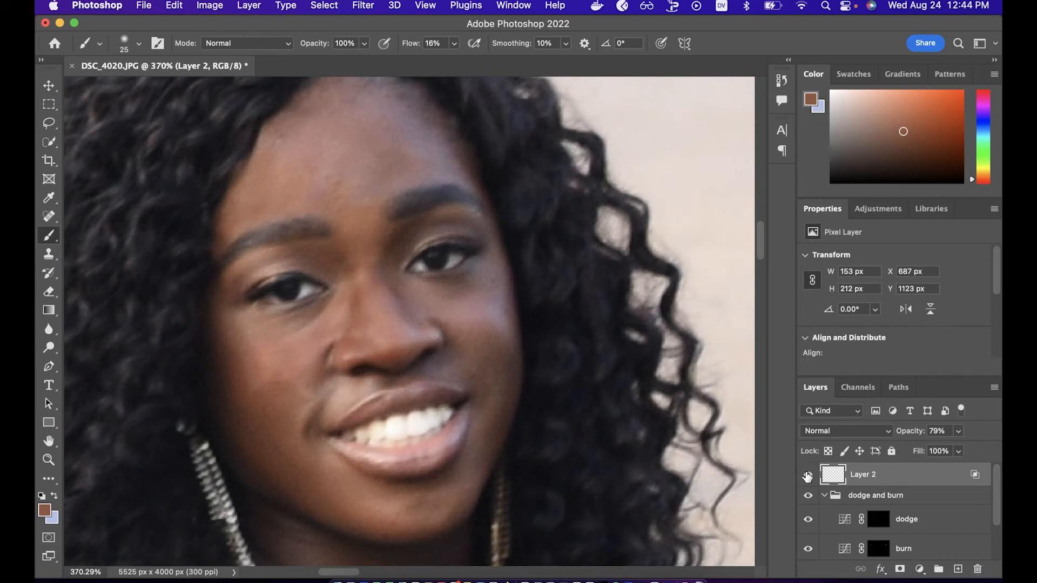
# Add a new layer above Layer 2 and name it sunset
pyautogui.press('super+0')
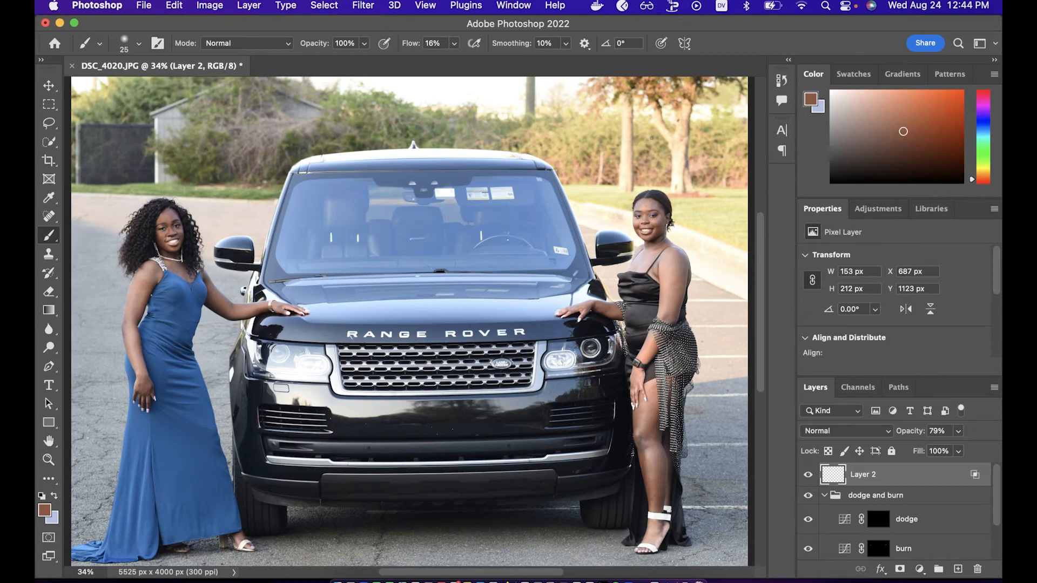
pyautogui.press('super+shift+alt+n')
pyautogui.doubleClick(870, 474)
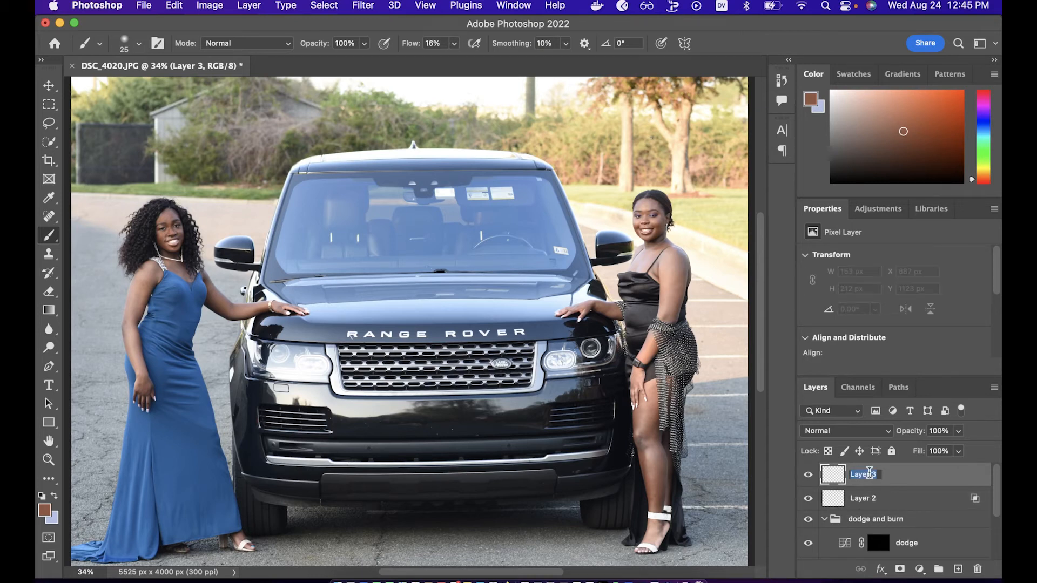
pyautogui.write('sunset')
pyautogui.press('Return')
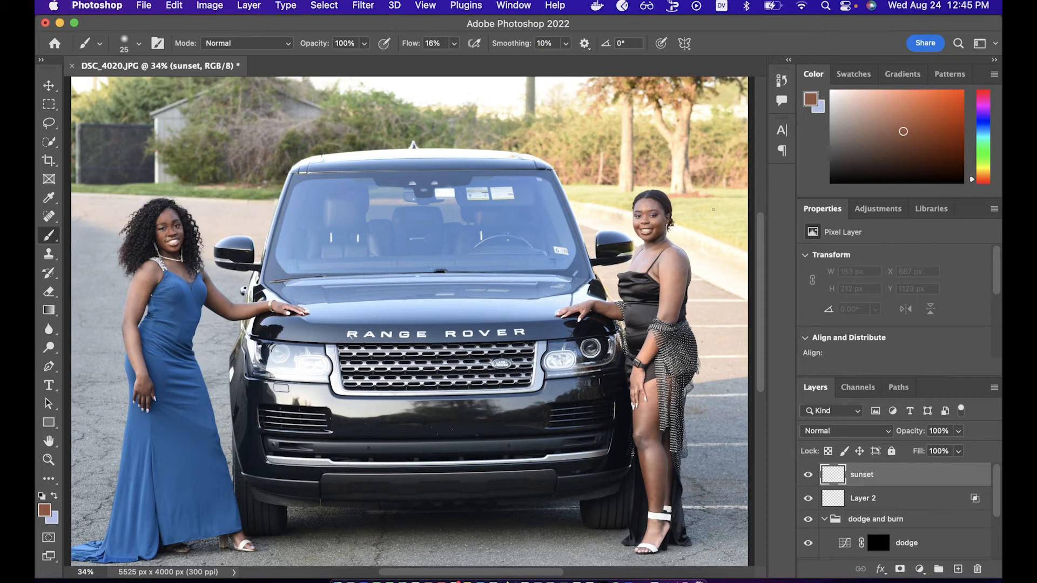
# Sample the yellow tone from the sunlit grass as the foreground color and enlarge the brush to 60 px
pyautogui.keyDown('alt'); pyautogui.click(707, 198); pyautogui.keyUp('alt')
pyautogui.press(']')
pyautogui.press(']')
pyautogui.press(']')
pyautogui.press(']')
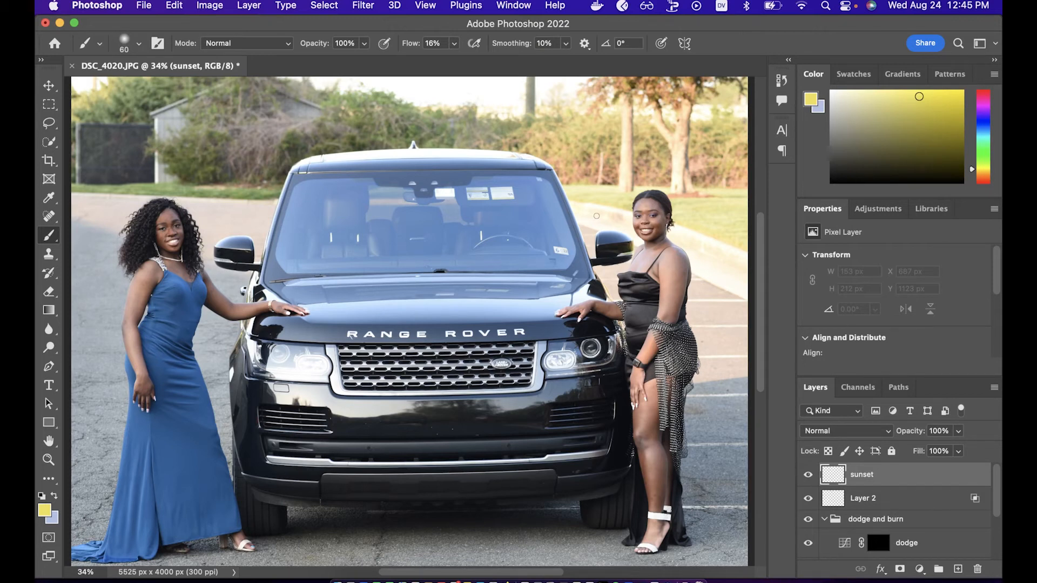
# Enlarge the brush to 2100 px and choose the Soft Round brush with 0% hardness
pyautogui.press(']')
pyautogui.press(']')
pyautogui.press(']')
pyautogui.press(']')
pyautogui.press(']')
pyautogui.press(']')
pyautogui.press(']')
pyautogui.press(']')
pyautogui.press(']')
pyautogui.press(']')
pyautogui.press(']')
pyautogui.press(']')
pyautogui.press(']')
pyautogui.press(']')
pyautogui.press(']')
pyautogui.press(']')
pyautogui.press(']')
pyautogui.press(']')
pyautogui.press(']')
pyautogui.press(']')
pyautogui.press(']')
pyautogui.press(']')
pyautogui.click(138, 43)
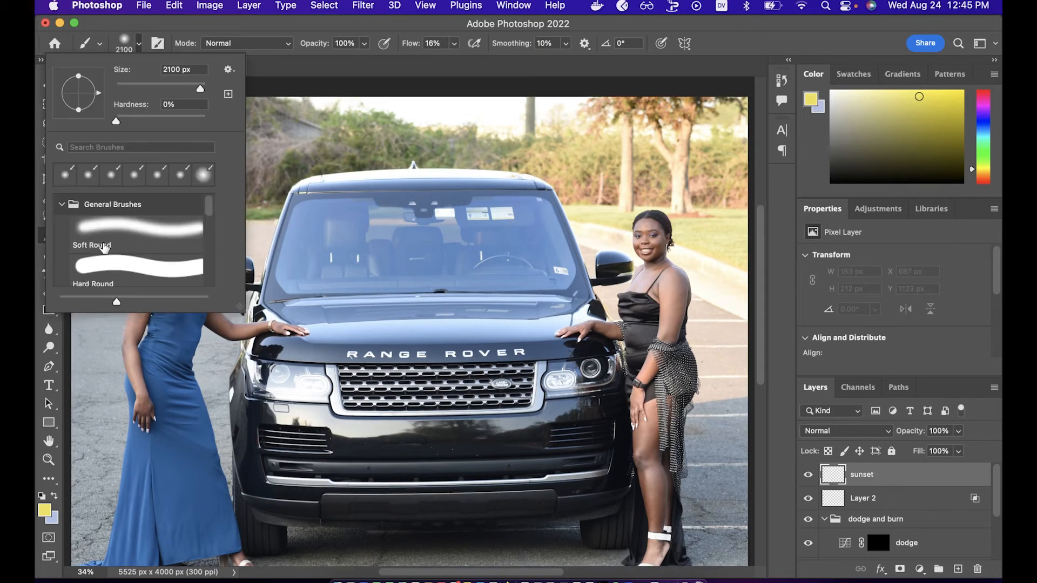
pyautogui.click(125, 241)
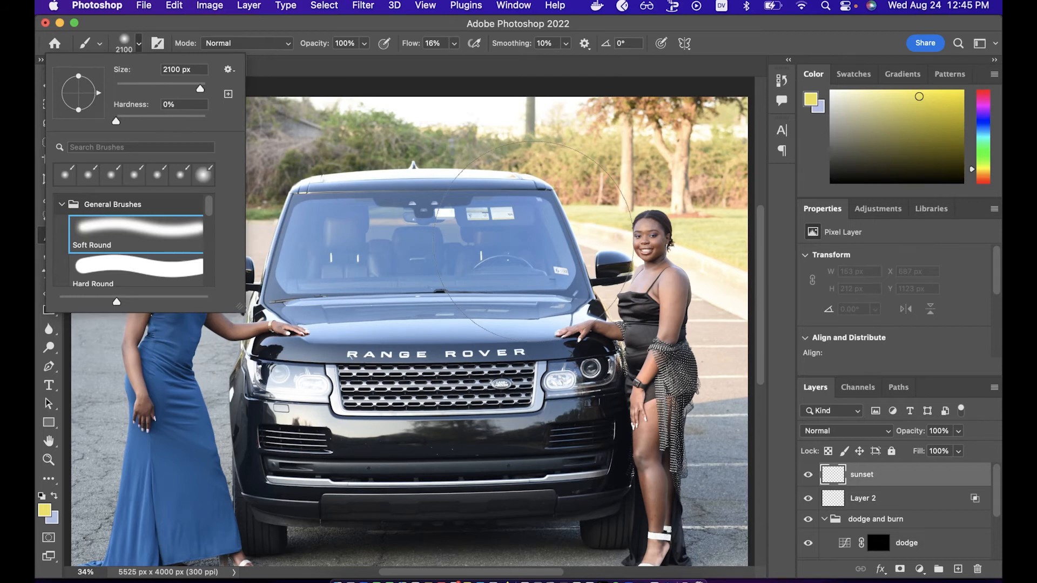
pyautogui.press('Escape')
# Paint a soft yellow glow on the sunset layer over the trees and grass behind the woman in black
pyautogui.hscroll(3, 561, 159)
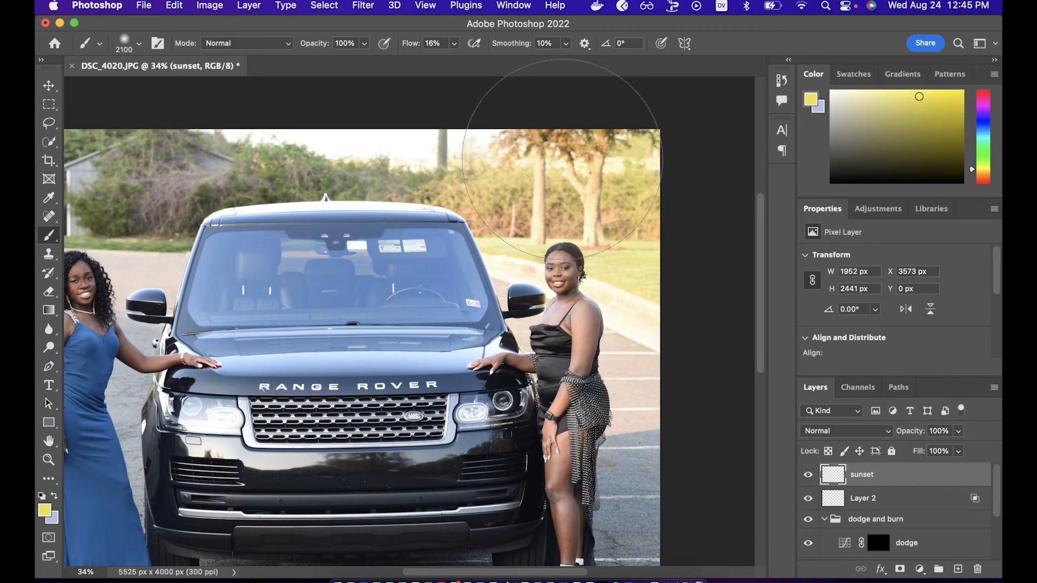
pyautogui.hscroll(-2, 561, 160)
pyautogui.scroll(-1, 562, 160)
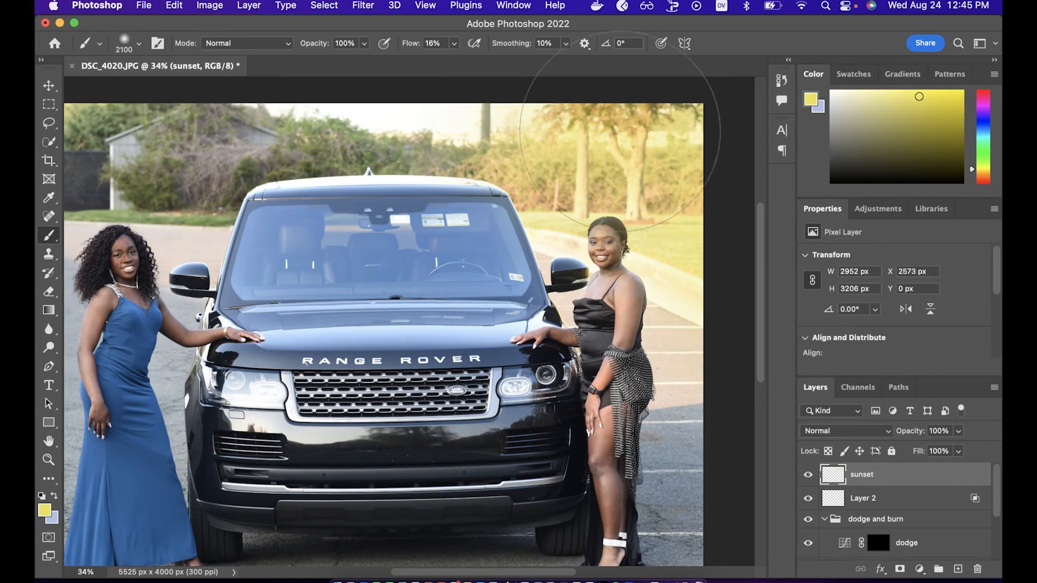
pyautogui.hscroll(-1, 620, 276)
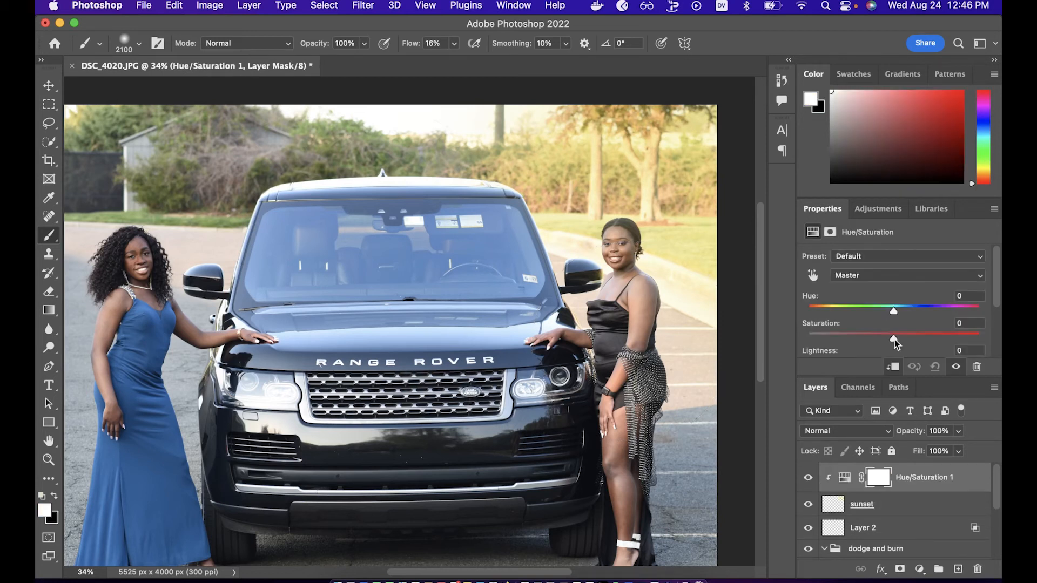
# Adjust the sunset glow with a clipped Hue/Saturation layer, setting Hue to +2 and Saturation to +50
pyautogui.moveTo(894, 339); pyautogui.dragTo(852, 339)
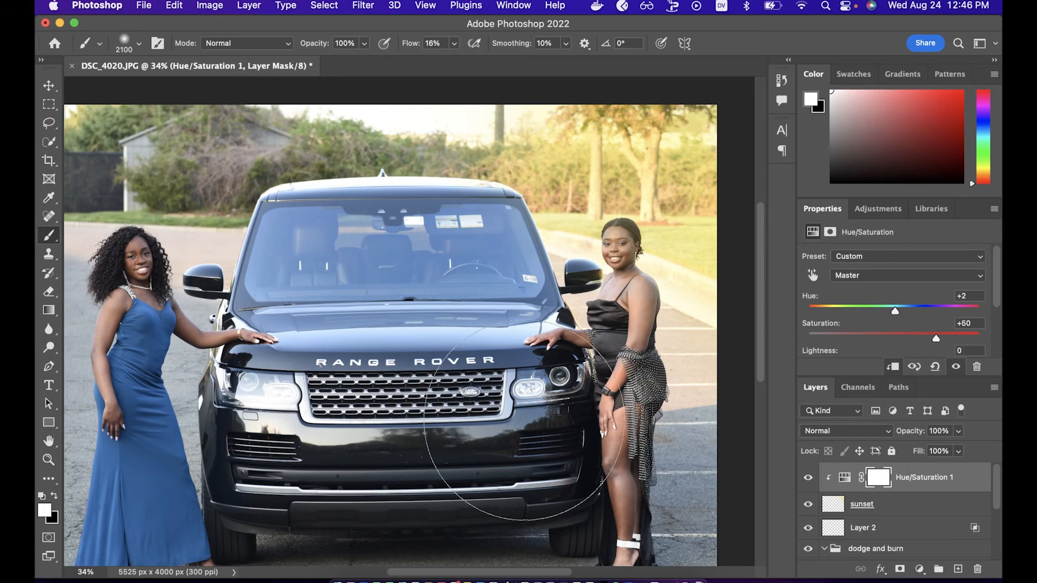
pyautogui.scroll(-2, 524, 422)
pyautogui.hscroll(-2, 524, 422)
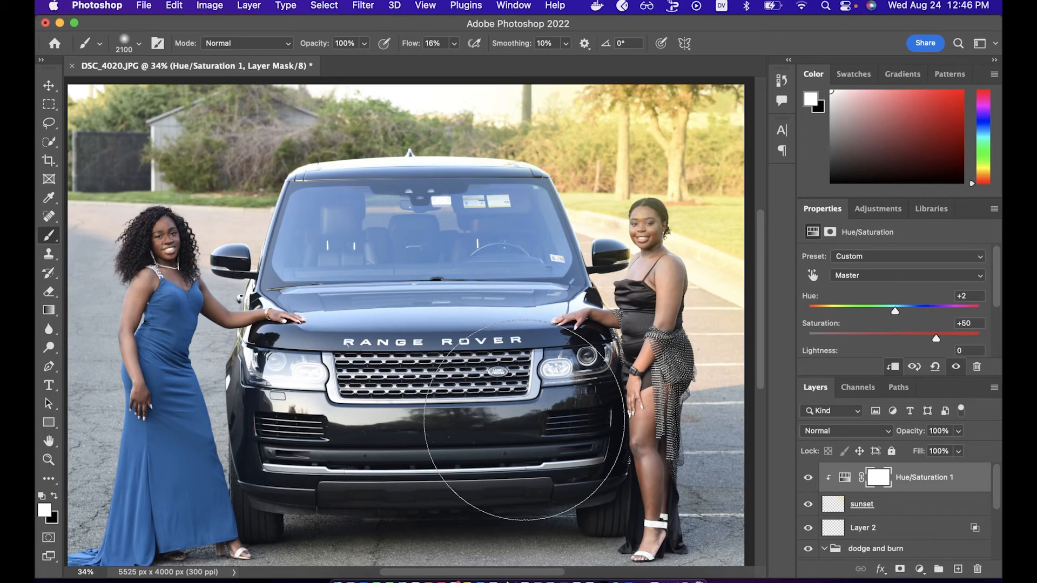
pyautogui.scroll(-2, 413, 421)
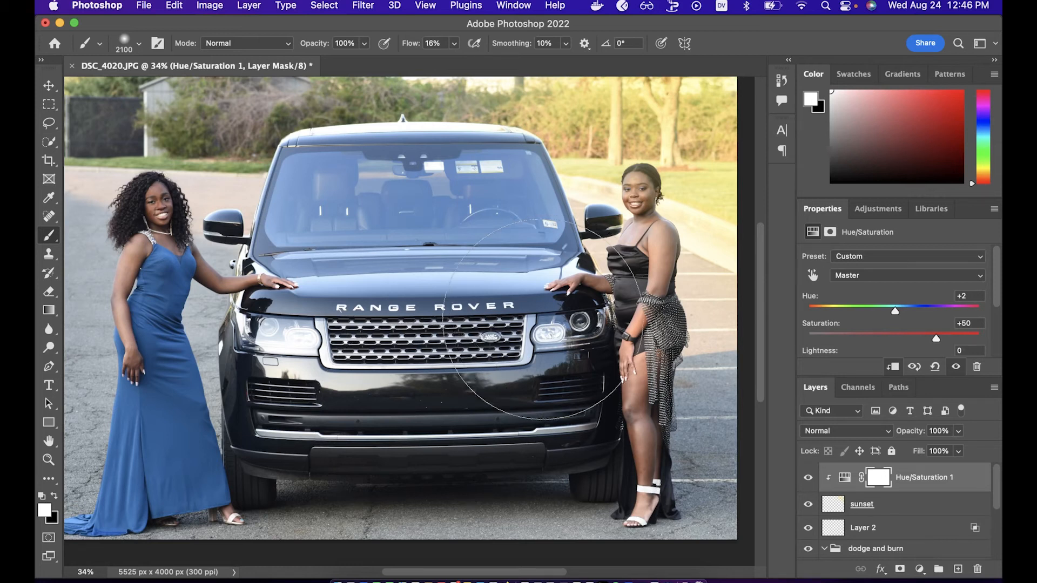
pyautogui.hscroll(2, 541, 319)
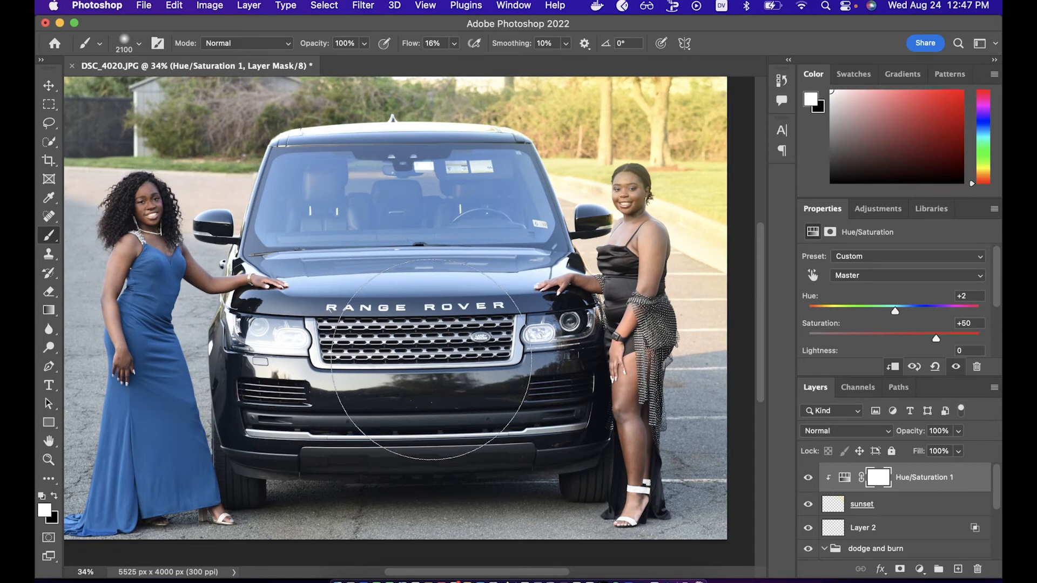
pyautogui.scroll(2, 431, 359)
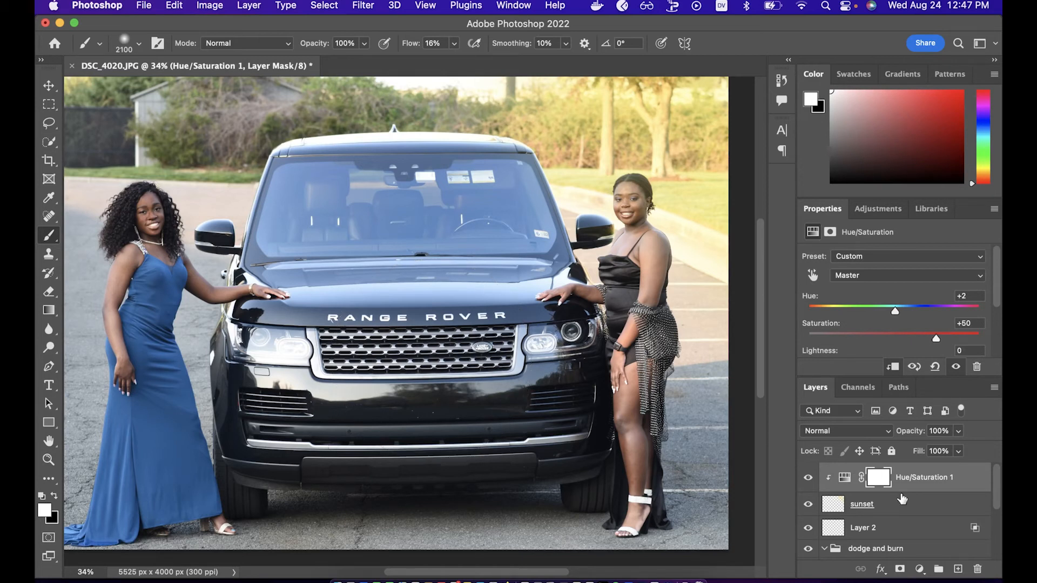
# Stamp the visible image into a new top layer named merged layer and mask it to the automatically selected subject
pyautogui.click(978, 488)
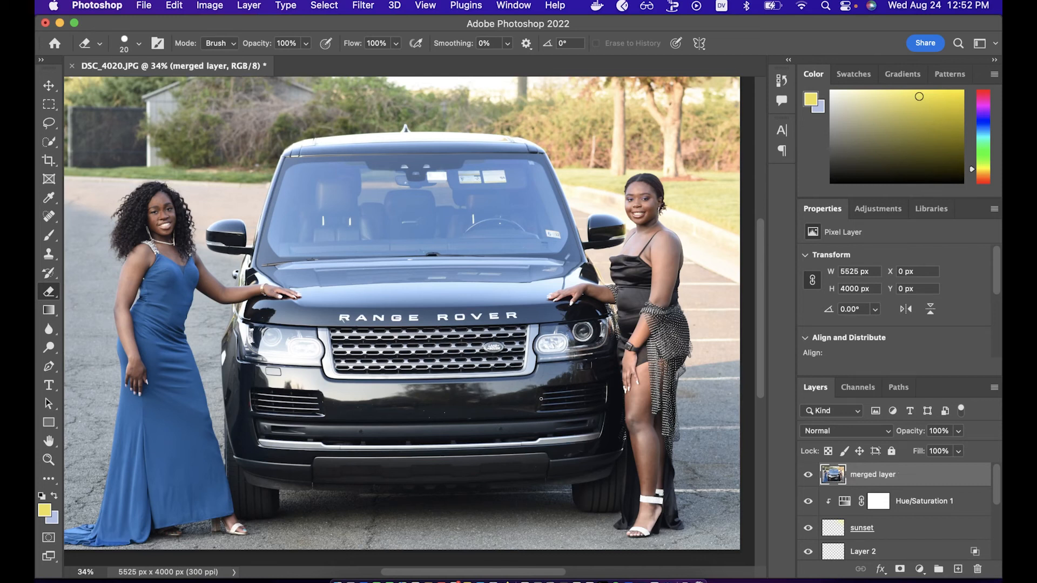
pyautogui.click(49, 141)
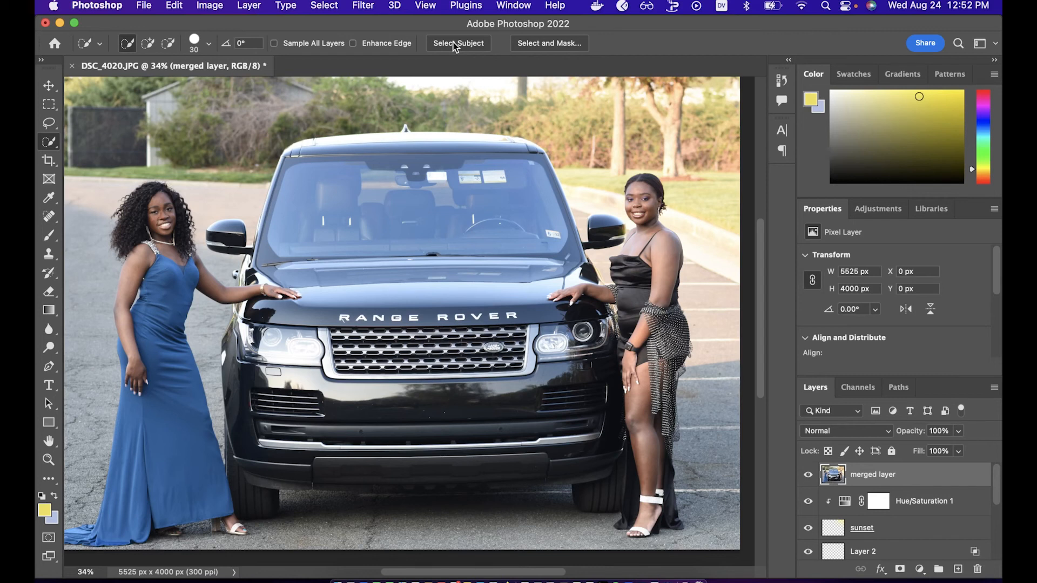
pyautogui.click(900, 571)
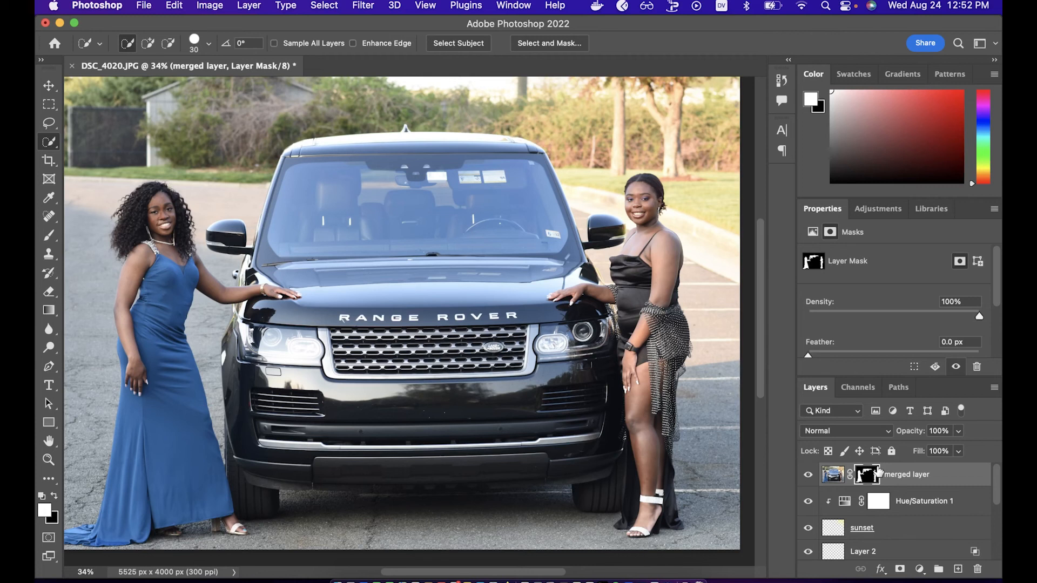
# Paint black in Normal mode on the merged layer's mask to remove the car, leaving only the two women revealed
pyautogui.press('b')
pyautogui.press('\\')
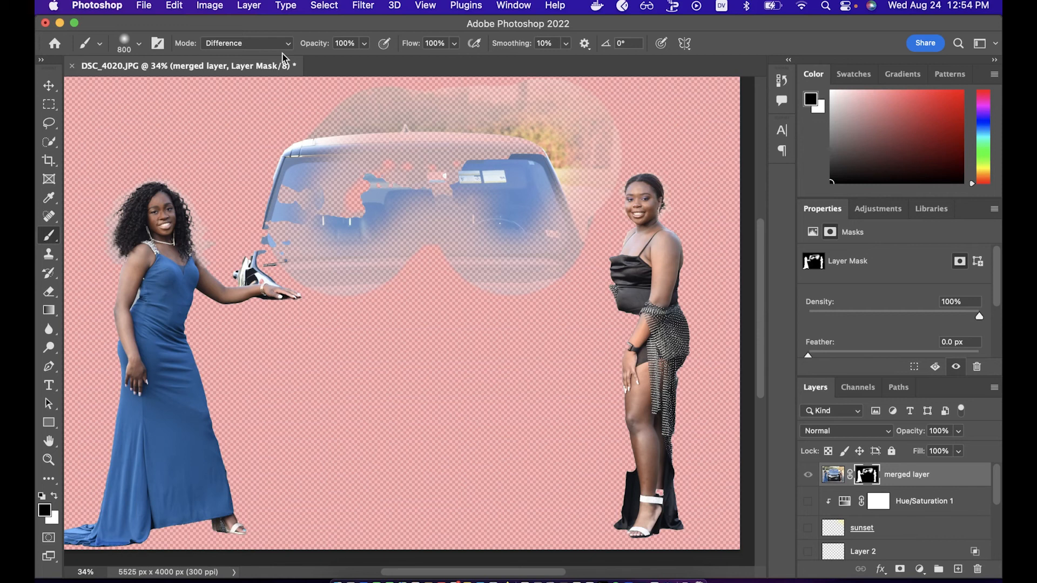
pyautogui.hotkey('shift', 'alt', 'n')
pyautogui.moveTo(302, 216); pyautogui.dragTo(429, 126)
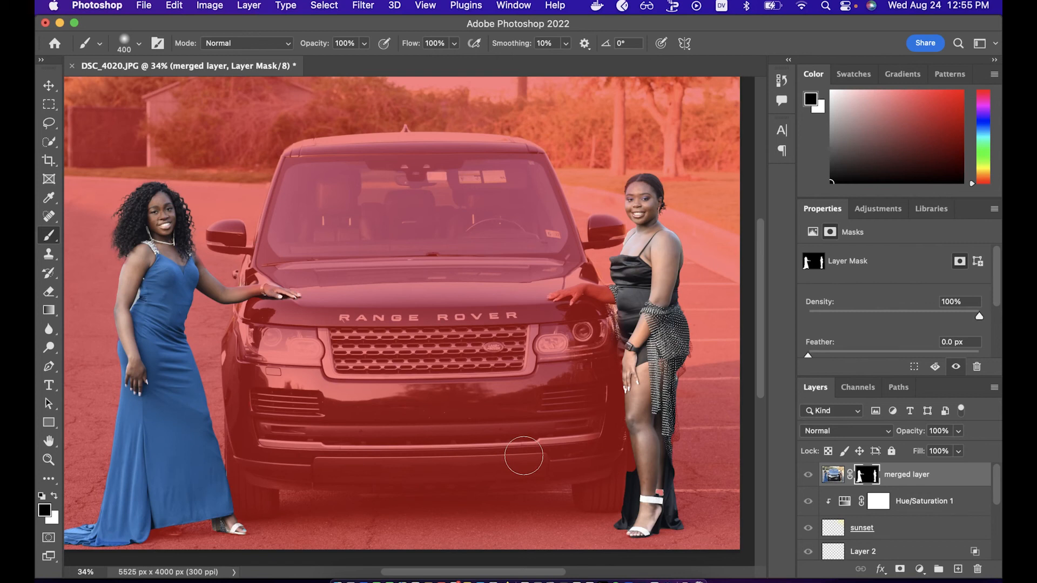
pyautogui.press('k')
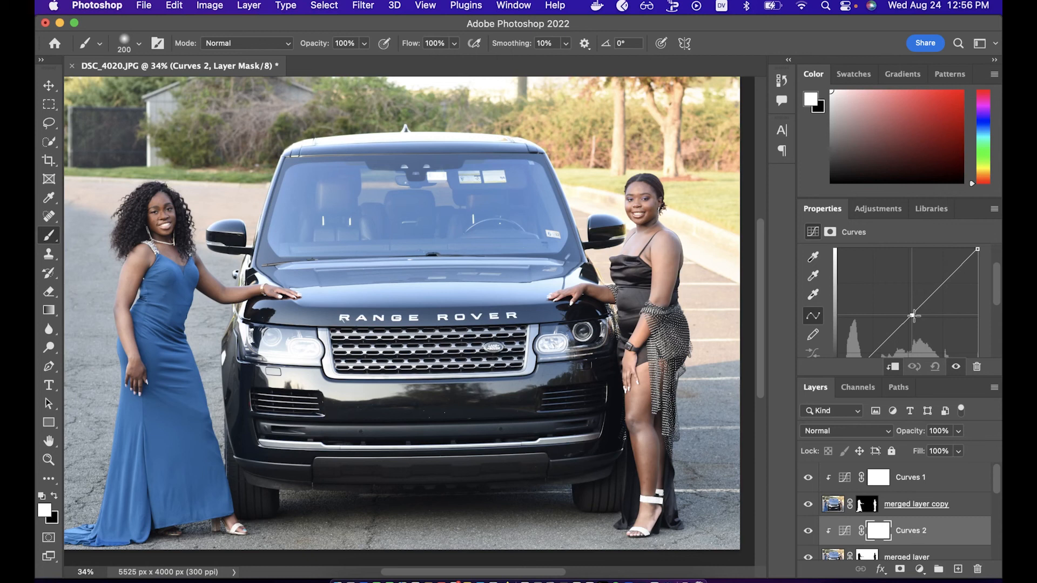
# Darken the background and car by moderately lowering the midpoint of the Curves 2 adjustment clipped to merged layer
pyautogui.moveTo(913, 316); pyautogui.dragTo(930, 331)
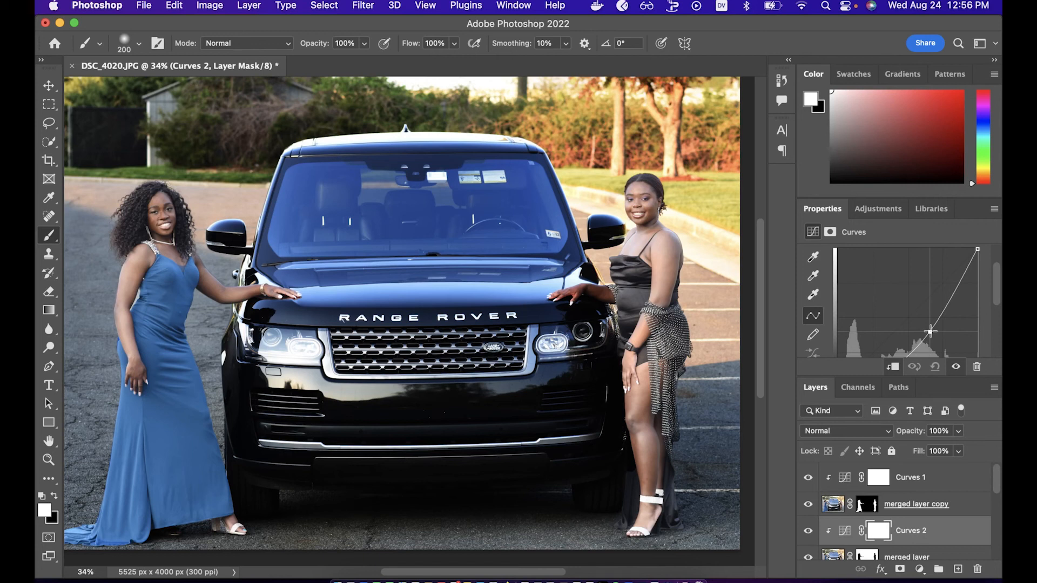
pyautogui.moveTo(929, 331); pyautogui.dragTo(920, 327)
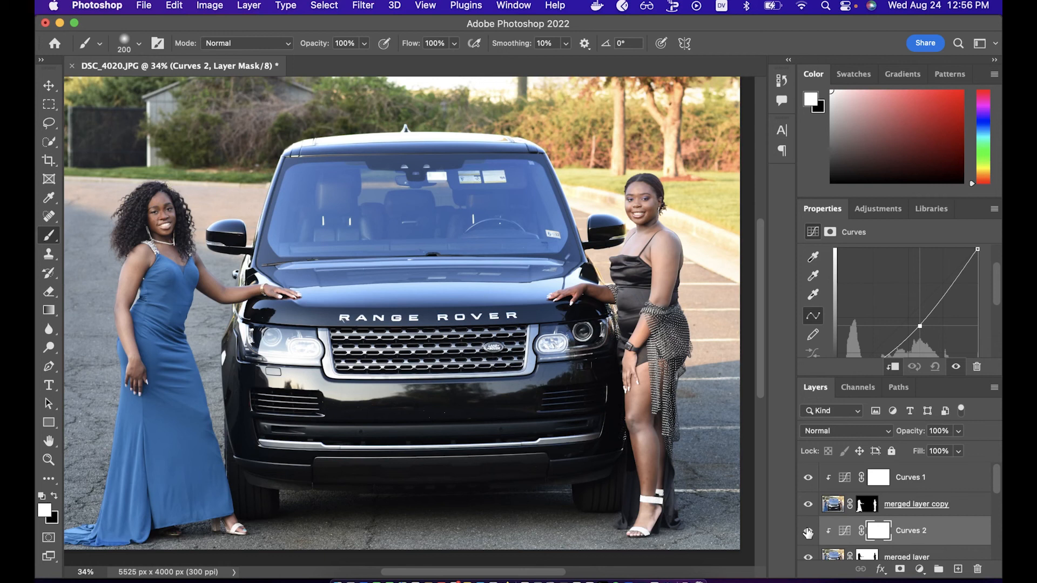
# Apply the Auto tone settings to the combined image in the Camera Raw filter and set Sharpening to 17
pyautogui.click(944, 482)
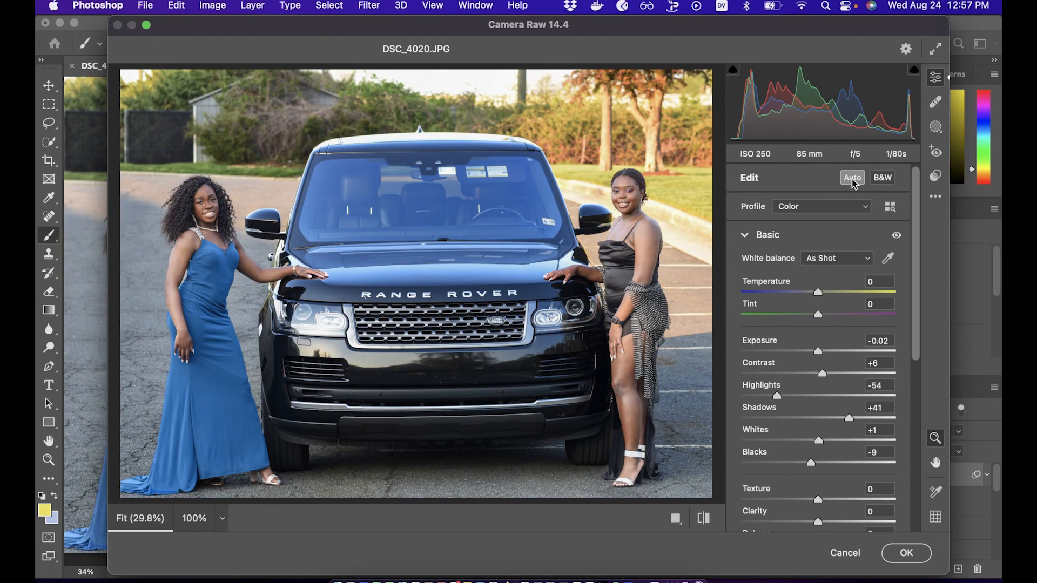
pyautogui.click(837, 235)
pyautogui.click(818, 292)
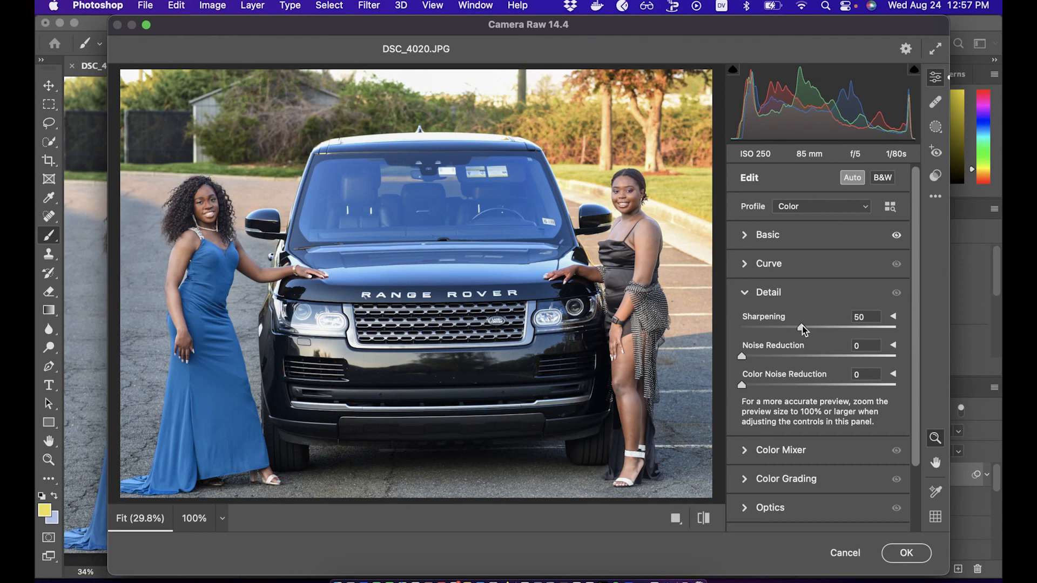
pyautogui.moveTo(802, 327); pyautogui.dragTo(760, 328)
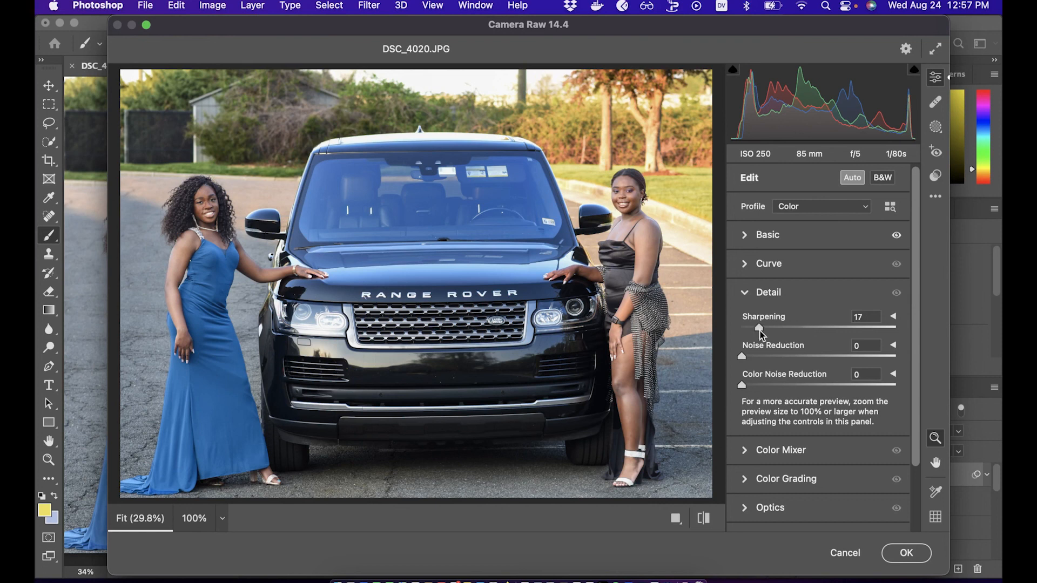